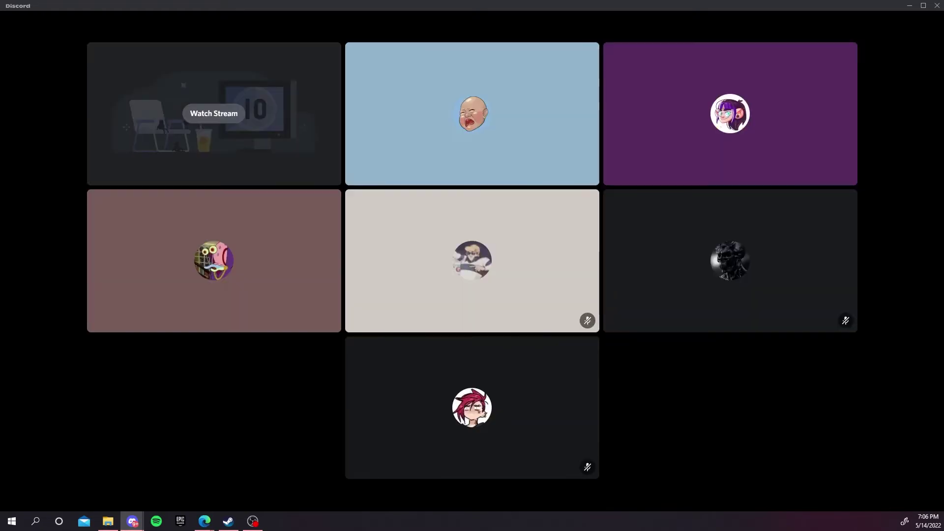
Open the shared screen in Discord's stream view to show the 'Blueprints and Particle Systems' deck.
{"action": "left_click", "coordinate": [216, 114]}
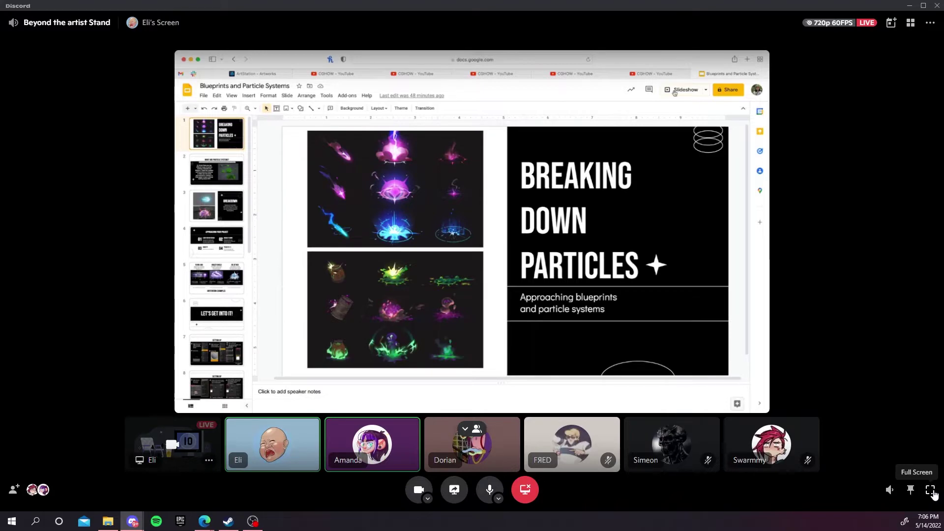
Switch the Discord stream view to full screen.
{"action": "left_click", "coordinate": [931, 490]}
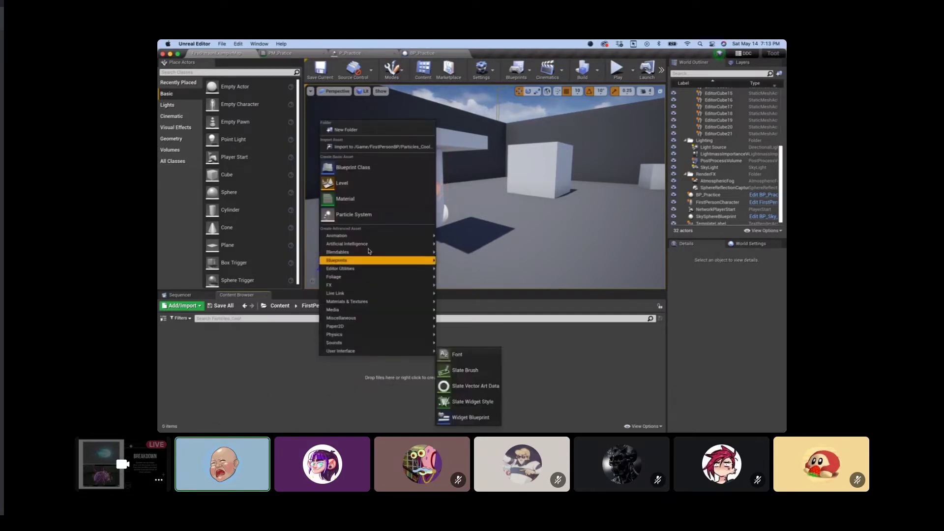
Create a new particle system asset in Particles_Cool named P_CoolLeaves.
{"action": "left_click", "coordinate": [389, 216]}
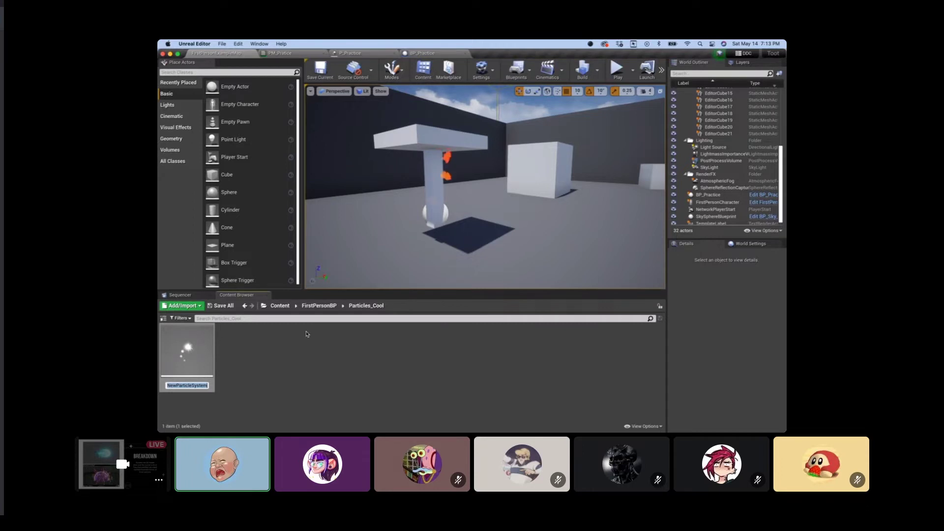
{"action": "type", "text": "P_"}
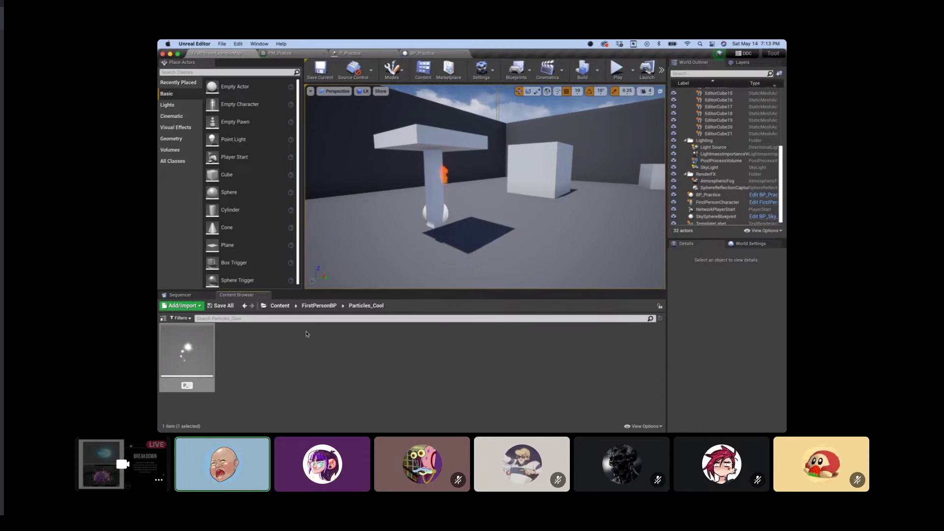
{"action": "type", "text": "CoolLeav"}
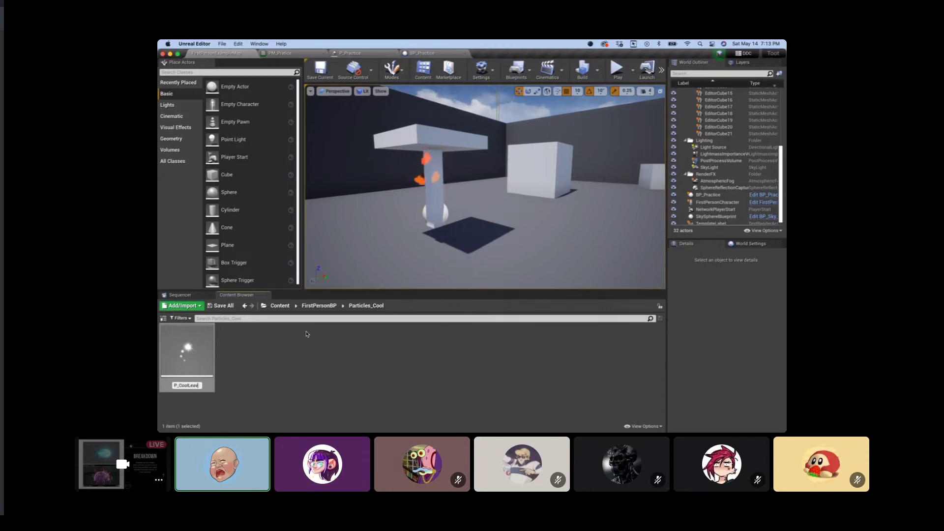
{"action": "type", "text": "es"}
{"action": "key", "text": "Return"}
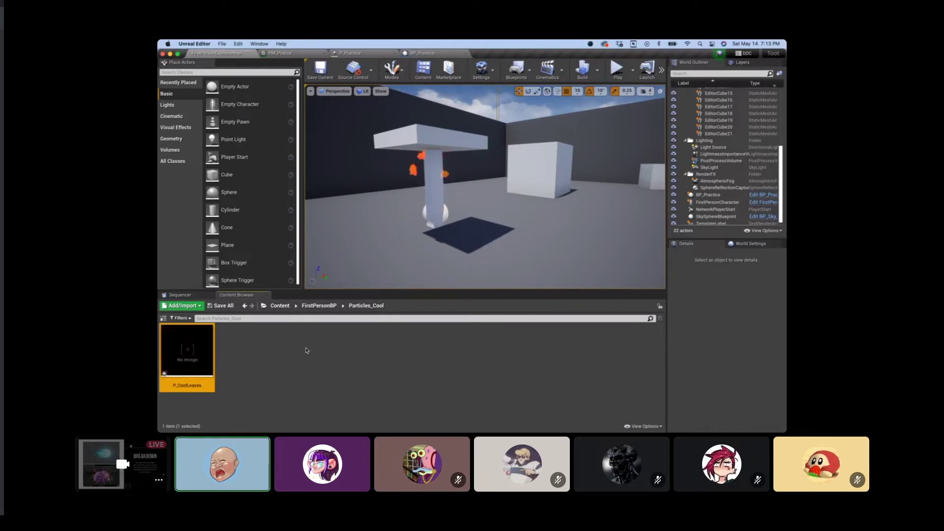
Create a Material asset from the Content Browser context menu and name it PM_LeaveMAT.
{"action": "right_click", "coordinate": [307, 351]}
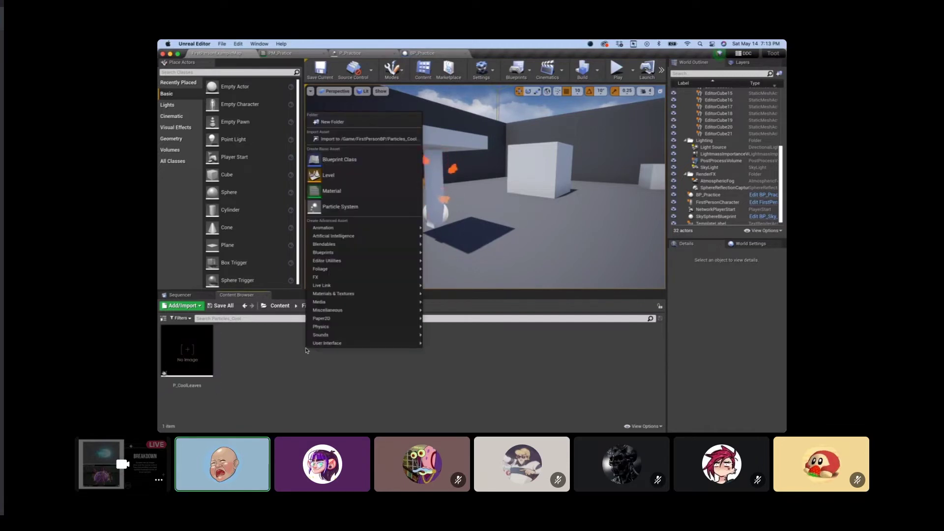
{"action": "left_click", "coordinate": [362, 190]}
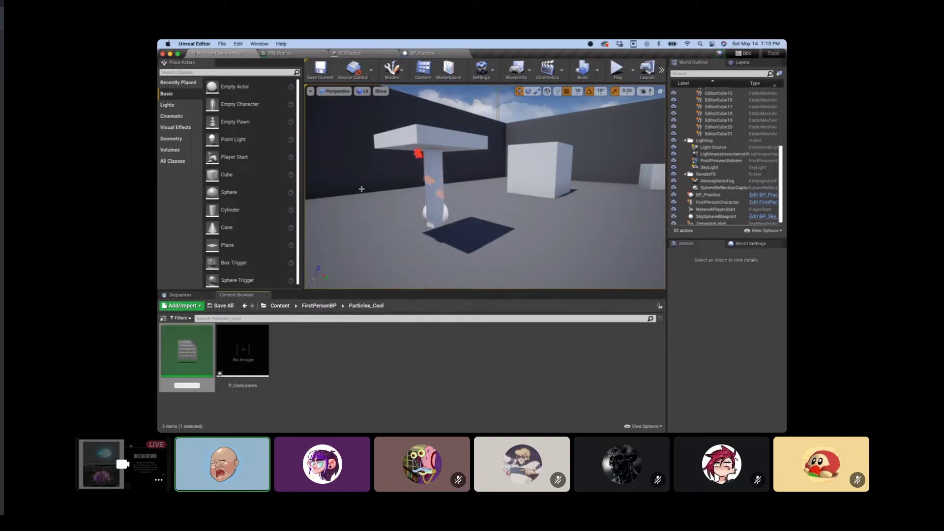
{"action": "type", "text": "PM"}
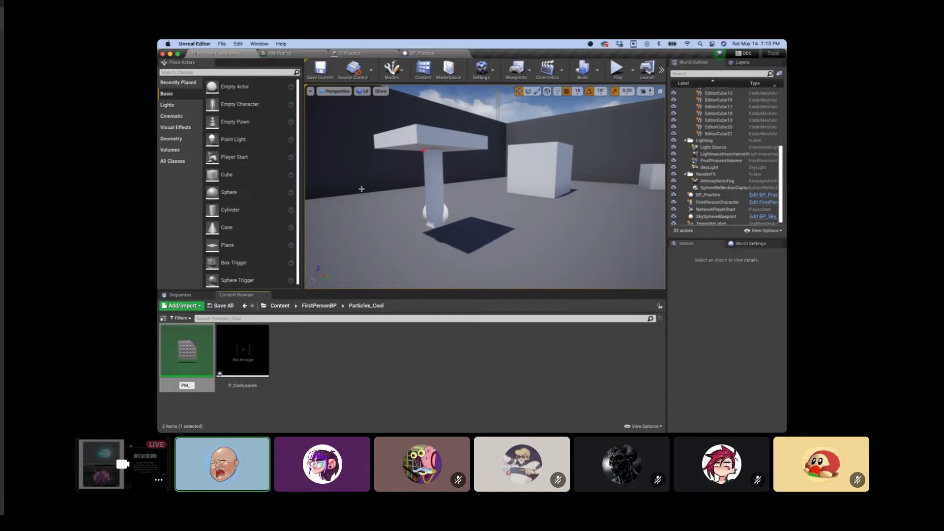
{"action": "type", "text": "_Leav"}
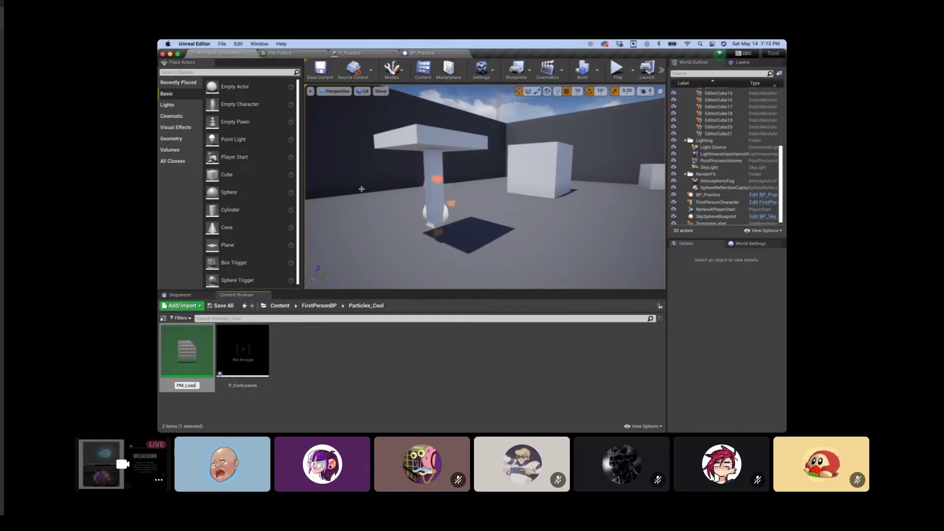
{"action": "type", "text": "eMAT"}
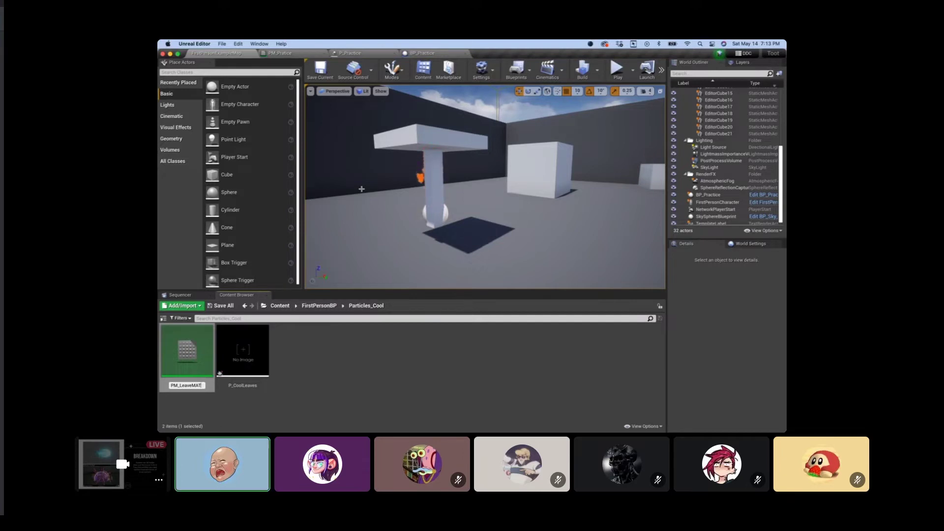
{"action": "key", "text": "Return"}
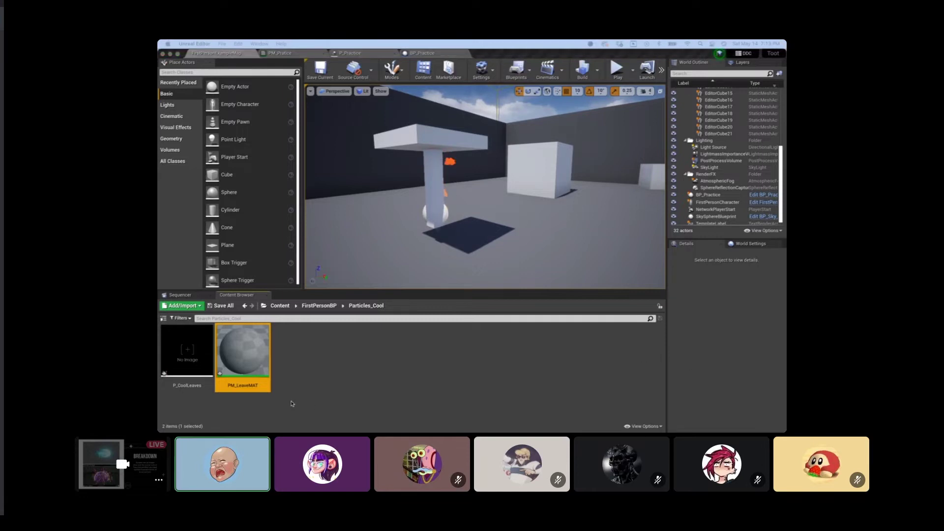
Open PM_LeaveMAT in the Material Editor and set its Blend Mode to Translucent, replacing Additive.
{"action": "left_click", "coordinate": [258, 353]}
{"action": "double_click", "coordinate": [259, 353]}
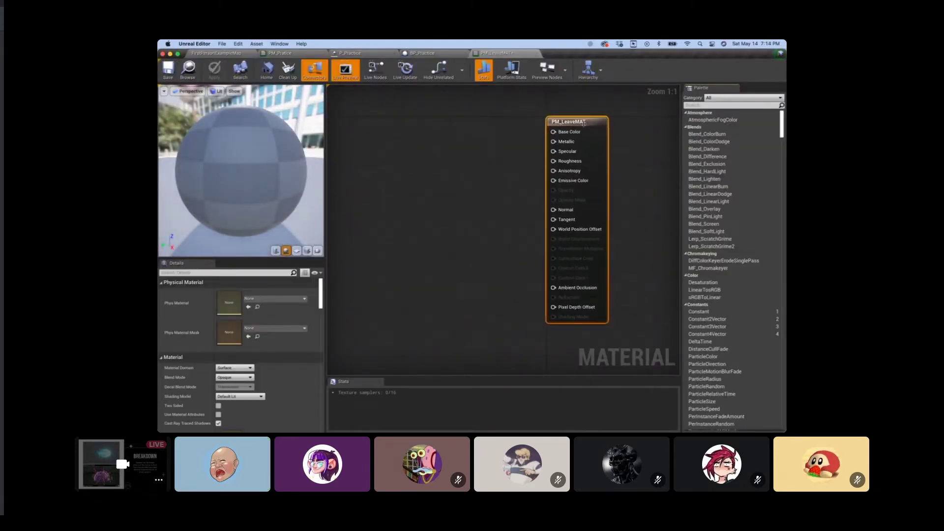
{"action": "left_click", "coordinate": [219, 380]}
{"action": "left_click", "coordinate": [231, 399]}
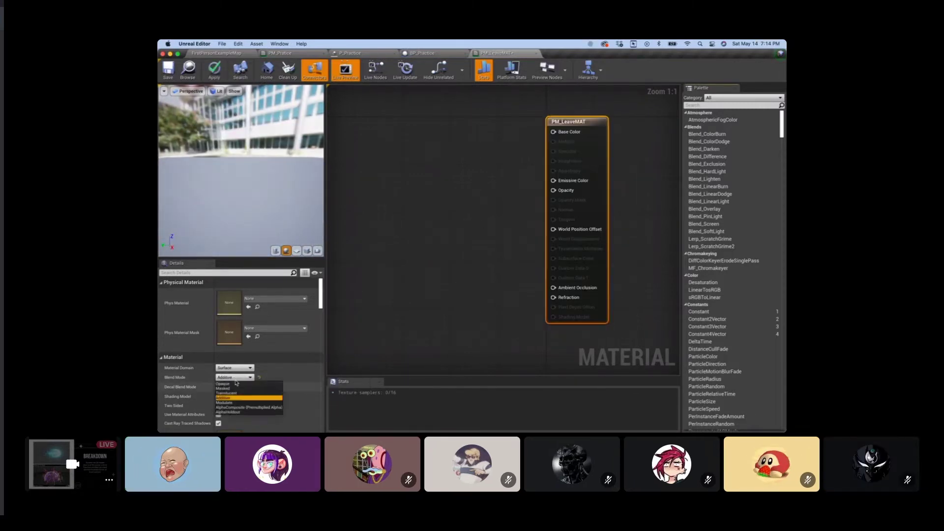
{"action": "left_click", "coordinate": [235, 378]}
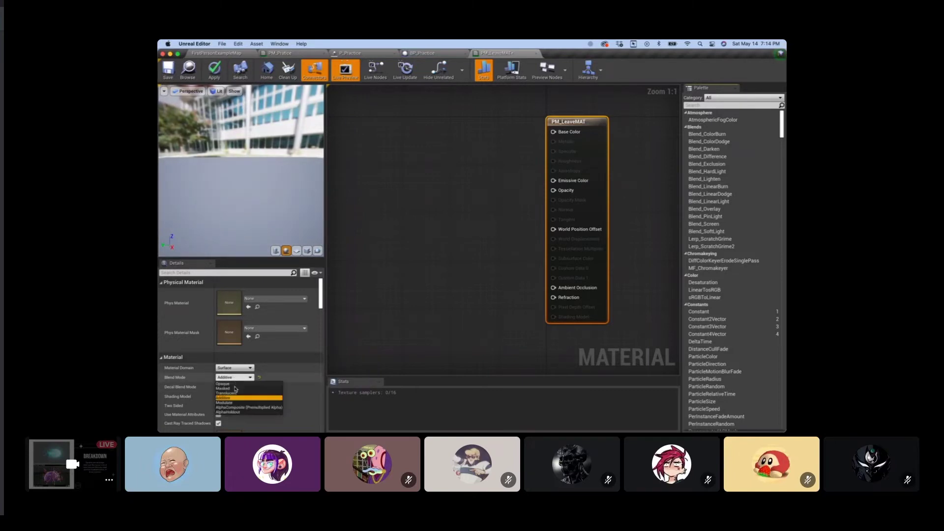
{"action": "left_click", "coordinate": [235, 392]}
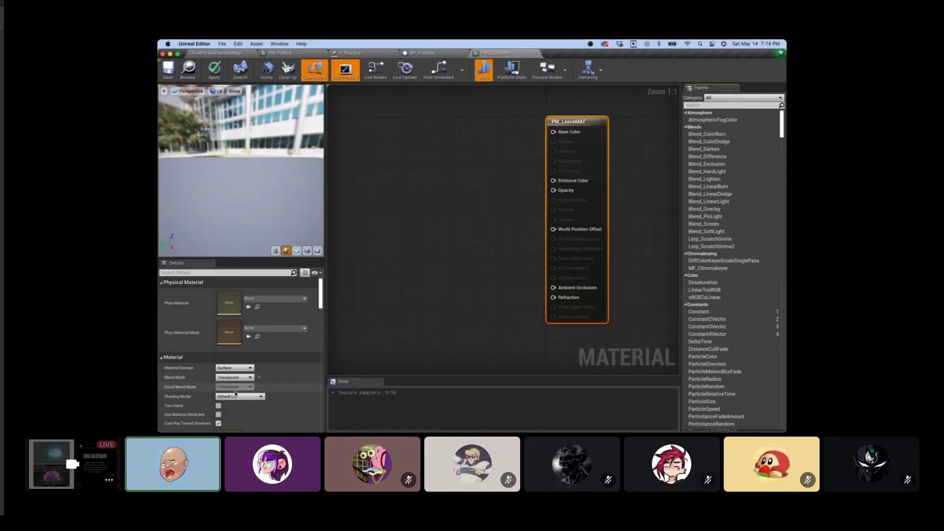
Add a Particle Color node and wire its RGB output to Base Color and Emissive Color.
{"action": "right_click", "coordinate": [422, 140]}
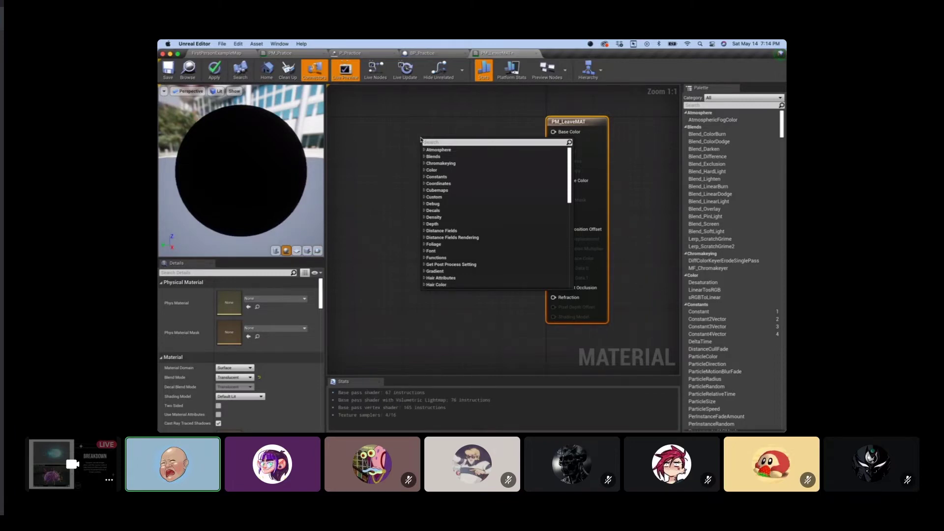
{"action": "type", "text": "ParticleColor"}
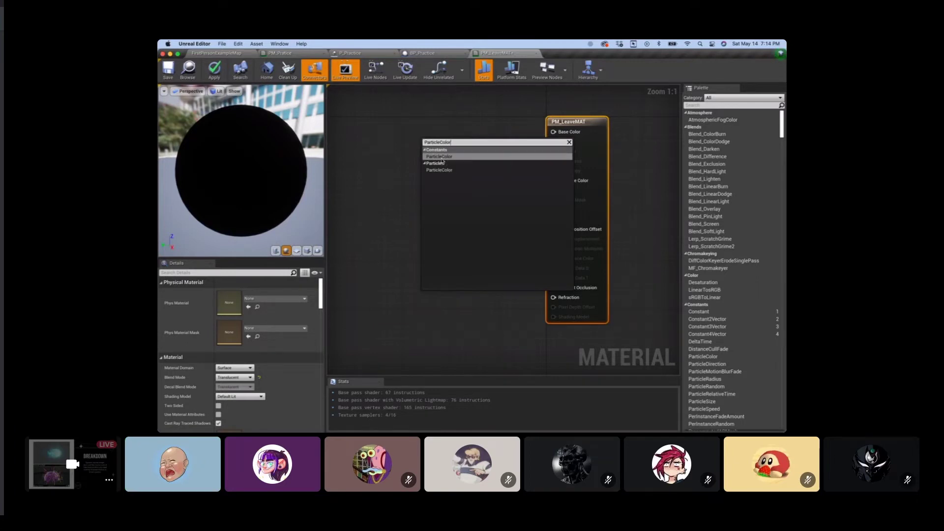
{"action": "left_click", "coordinate": [443, 157]}
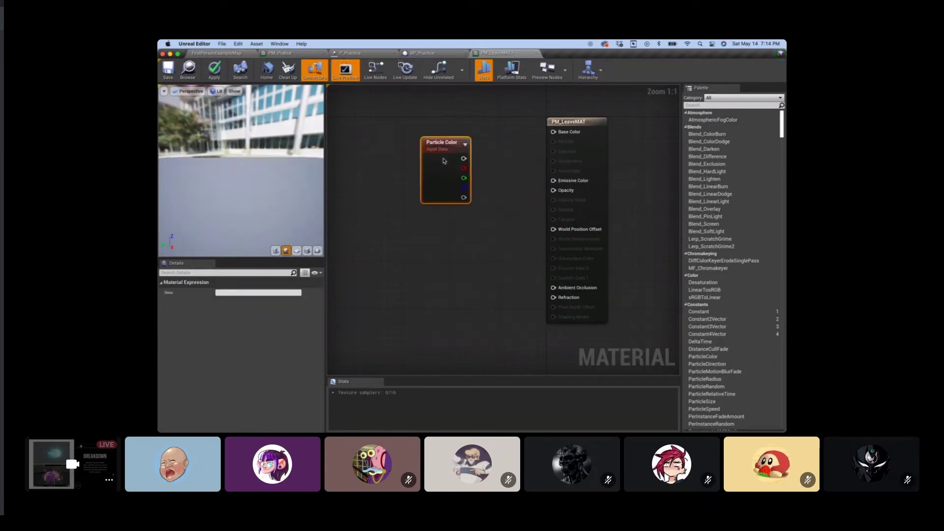
{"action": "left_click_drag", "start_coordinate": [448, 159], "coordinate": [441, 143]}
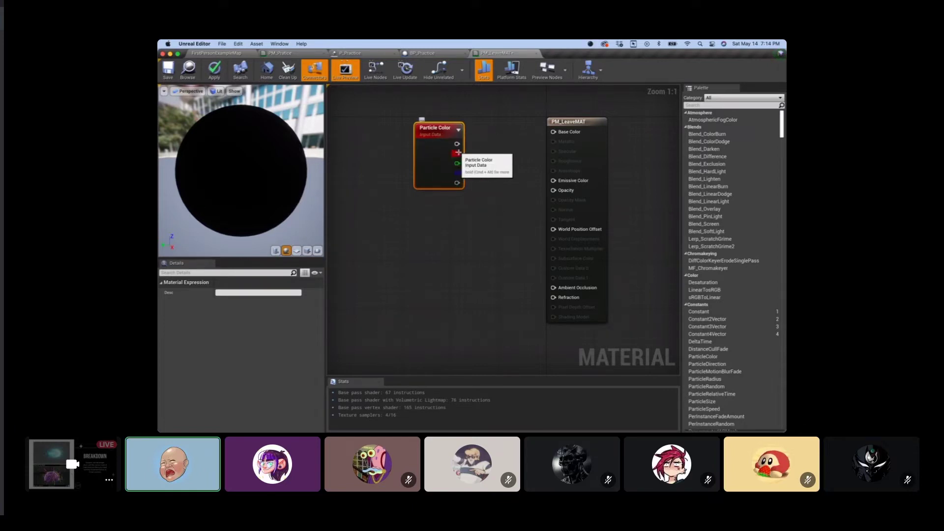
{"action": "left_click_drag", "start_coordinate": [457, 144], "coordinate": [564, 134]}
{"action": "left_click_drag", "start_coordinate": [457, 144], "coordinate": [583, 183]}
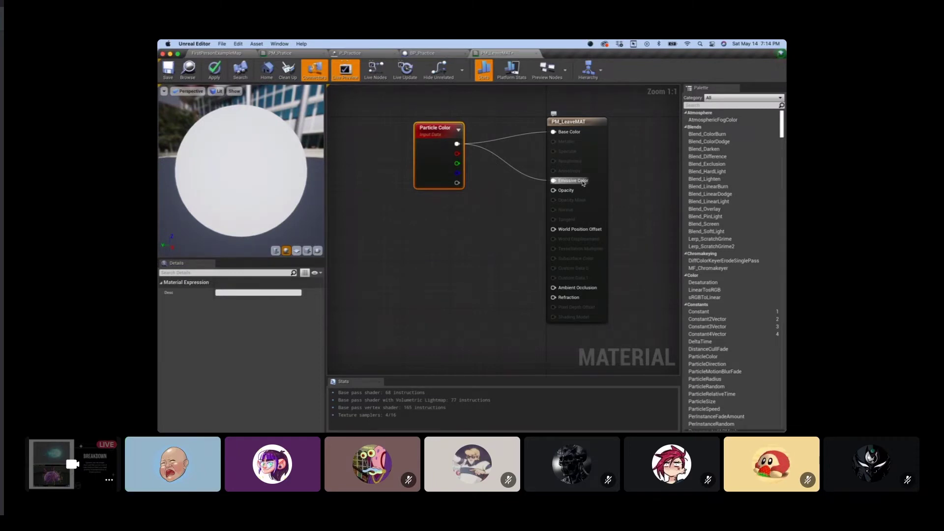
{"action": "left_click_drag", "start_coordinate": [427, 142], "coordinate": [414, 135]}
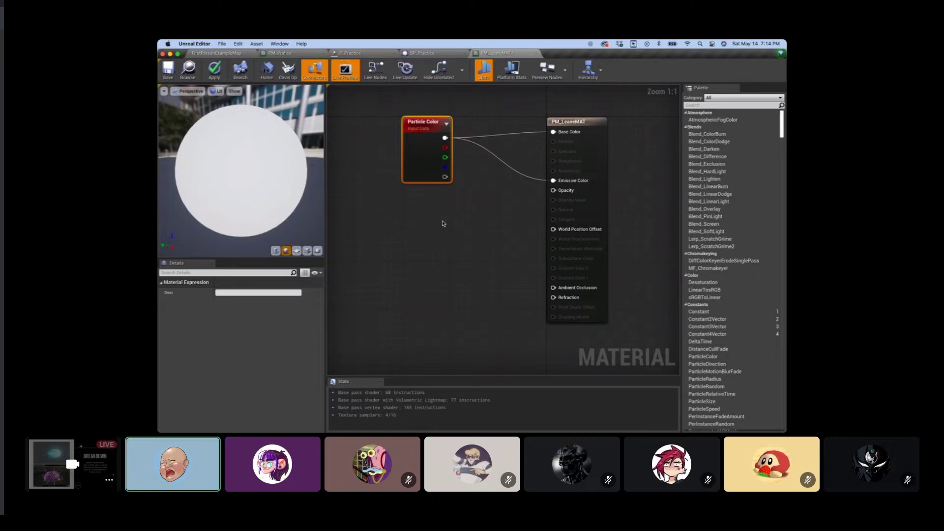
Search the node menu for Vector4 and Vector3, then clear the search to list all categories.
{"action": "right_click", "coordinate": [442, 223]}
{"action": "left_click", "coordinate": [441, 220]}
{"action": "right_click", "coordinate": [441, 221]}
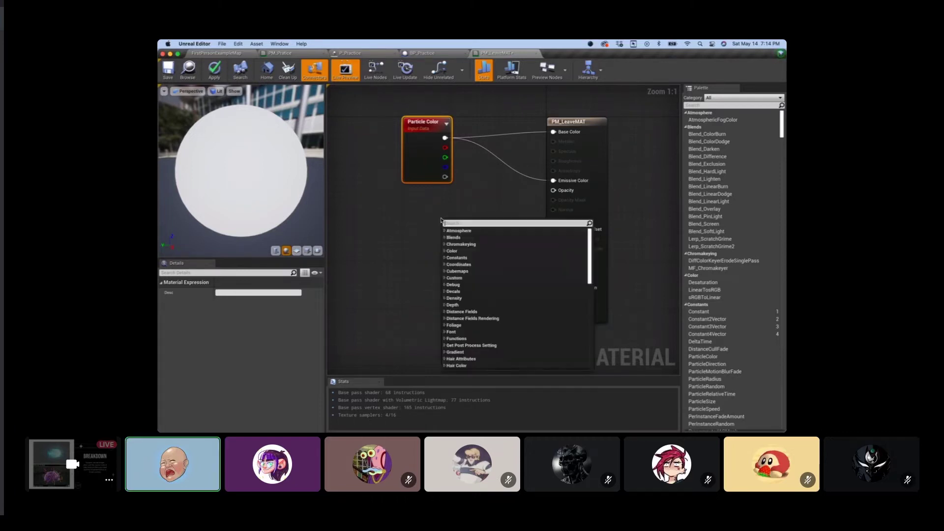
{"action": "type", "text": "3"}
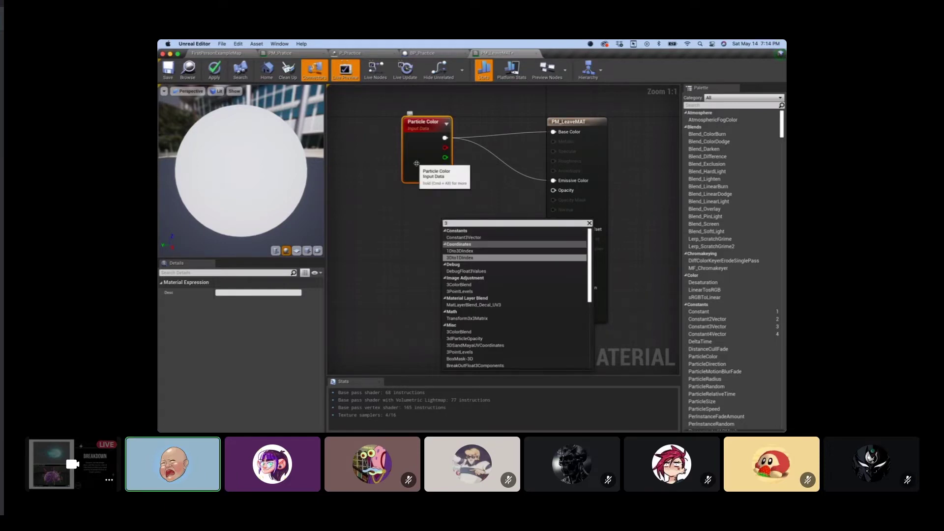
{"action": "left_click", "coordinate": [469, 225]}
{"action": "type", "text": "Vector4"}
{"action": "key", "text": "BackSpace"}
{"action": "type", "text": "3"}
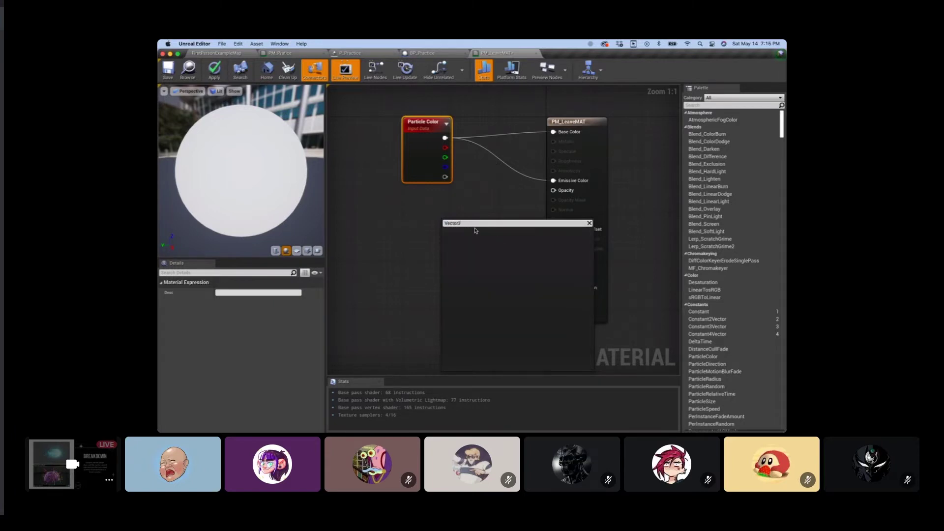
{"action": "key", "text": "BackSpace"}
{"action": "key", "text": "BackSpace"}
{"action": "key", "text": "BackSpace"}
{"action": "key", "text": "BackSpace"}
{"action": "key", "text": "BackSpace"}
{"action": "key", "text": "BackSpace"}
{"action": "key", "text": "BackSpace"}
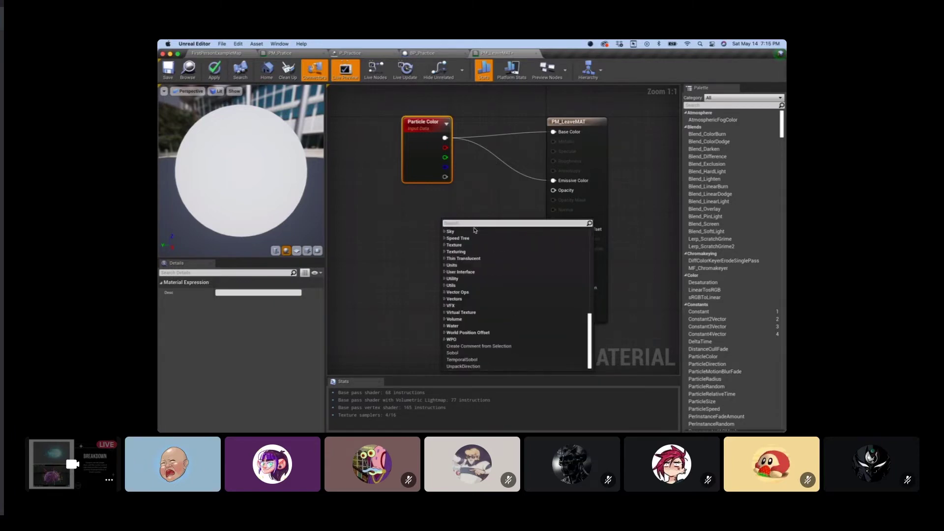
Add a Constant3Vector node and convert it into a parameter named Color.
{"action": "left_click", "coordinate": [443, 213]}
{"action": "left_click", "coordinate": [447, 224]}
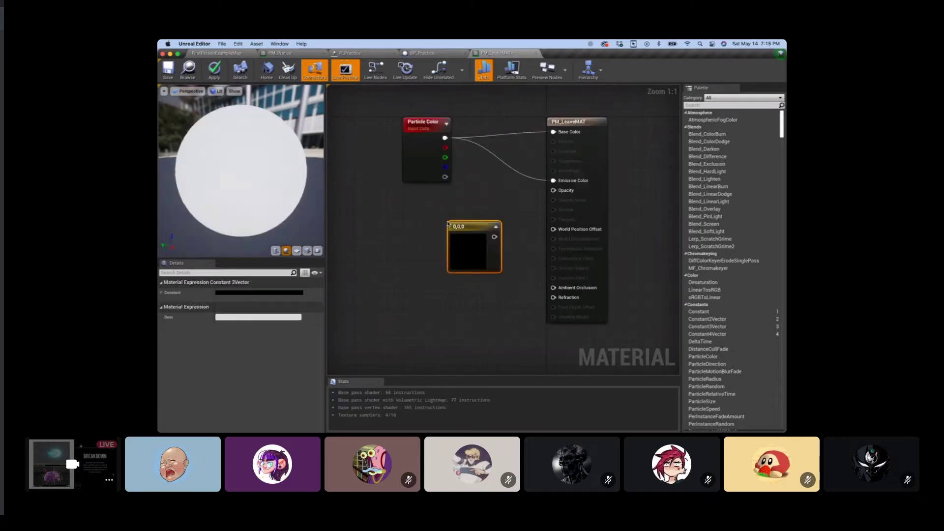
{"action": "right_click", "coordinate": [452, 238]}
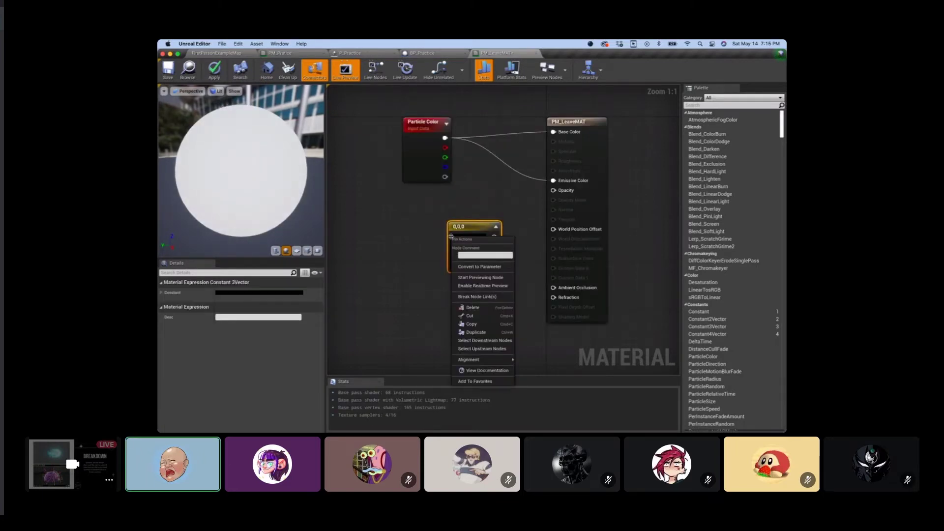
{"action": "left_click", "coordinate": [477, 267]}
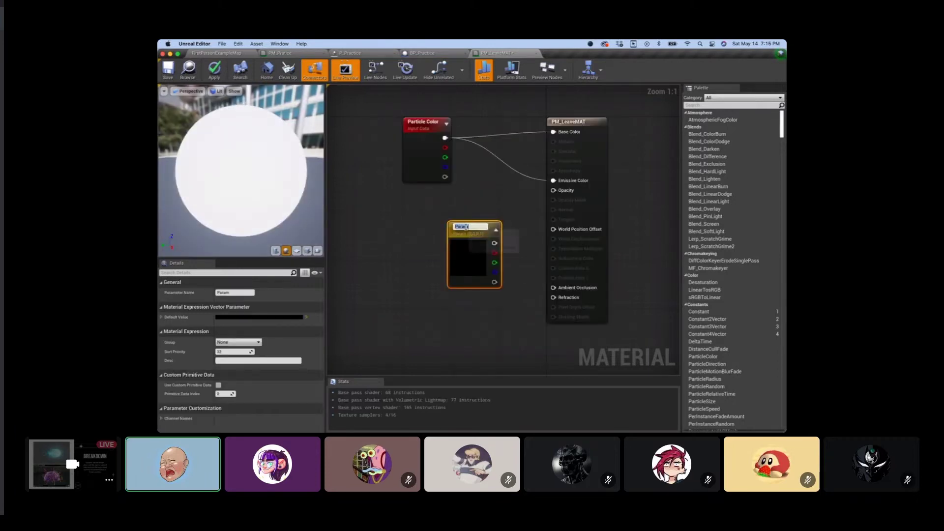
{"action": "type", "text": "Color"}
{"action": "key", "text": "Return"}
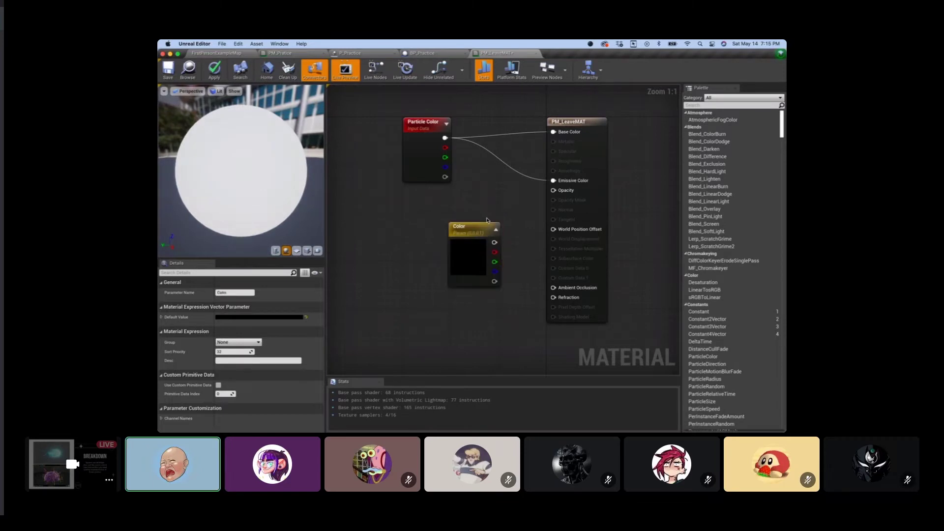
{"action": "left_click_drag", "start_coordinate": [487, 225], "coordinate": [439, 197]}
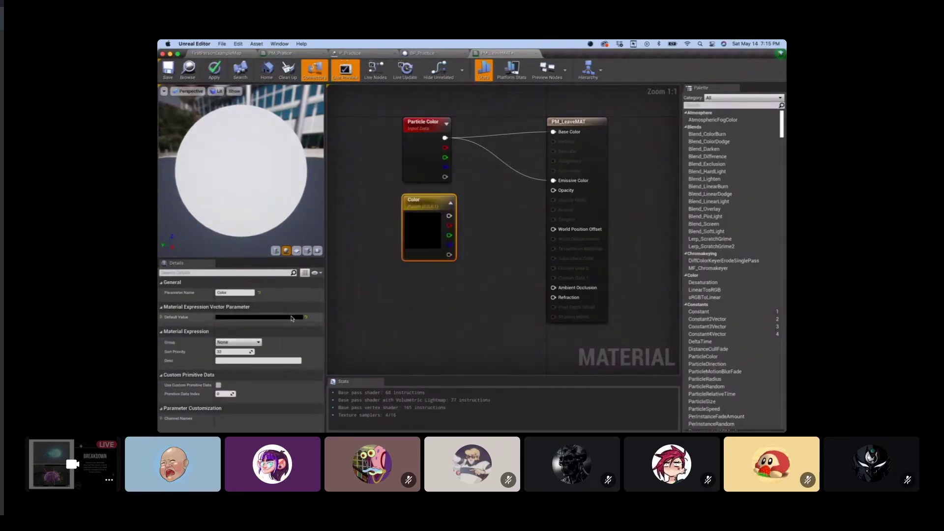
Set the Color parameter's default value to white (1,1,1).
{"action": "left_click", "coordinate": [253, 317]}
{"action": "left_click_drag", "start_coordinate": [398, 265], "coordinate": [399, 252]}
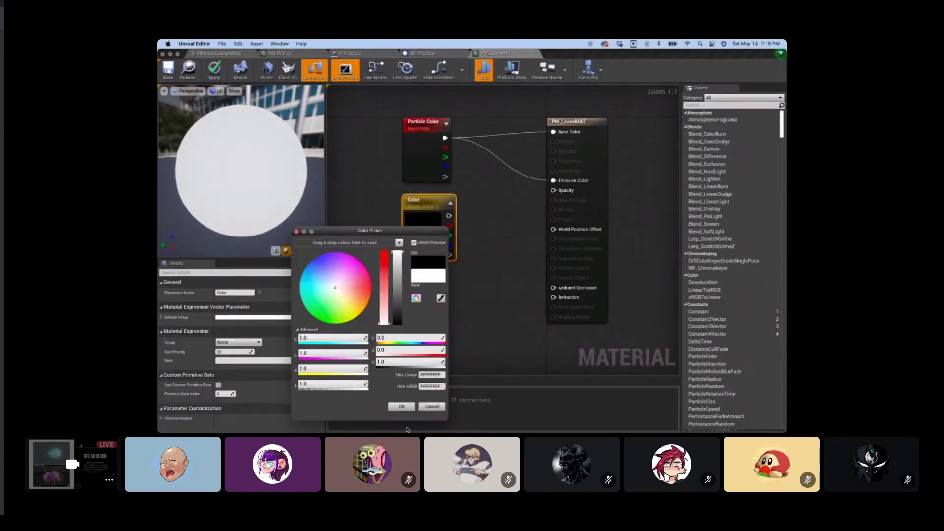
{"action": "left_click", "coordinate": [401, 406]}
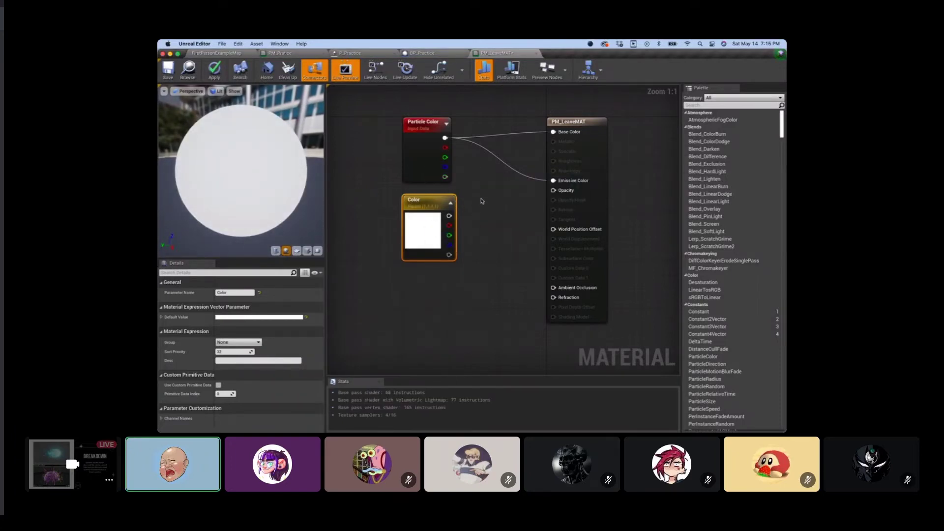
Multiply Particle Color alpha by Color's red channel into Opacity, then save PM_LeaveMAT.
{"action": "right_click", "coordinate": [493, 197]}
{"action": "type", "text": "Mult"}
{"action": "key", "text": "Return"}
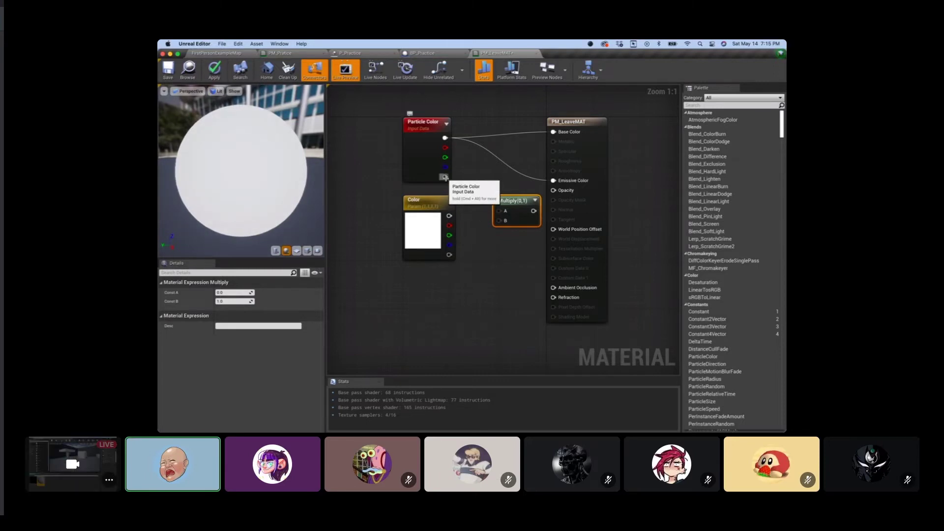
{"action": "left_click_drag", "start_coordinate": [445, 177], "coordinate": [501, 214]}
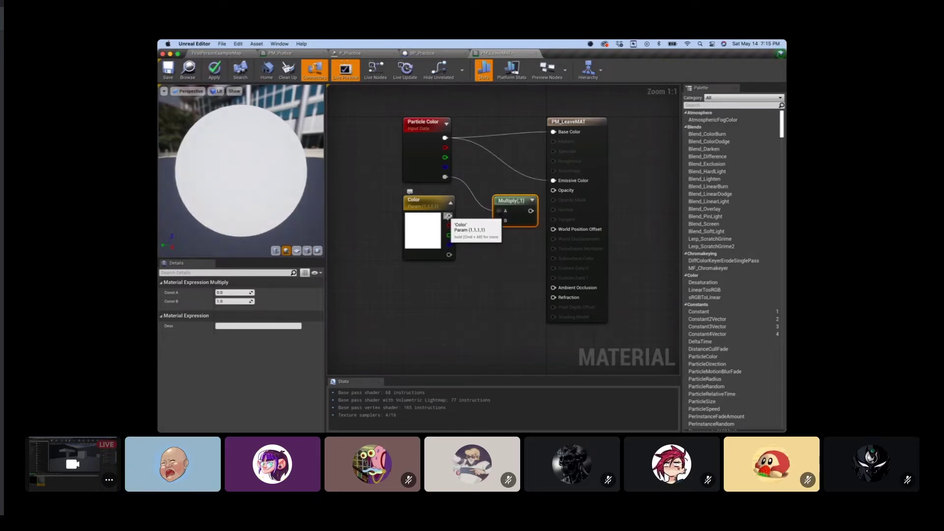
{"action": "left_click_drag", "start_coordinate": [449, 215], "coordinate": [499, 225]}
{"action": "key", "text": "Escape"}
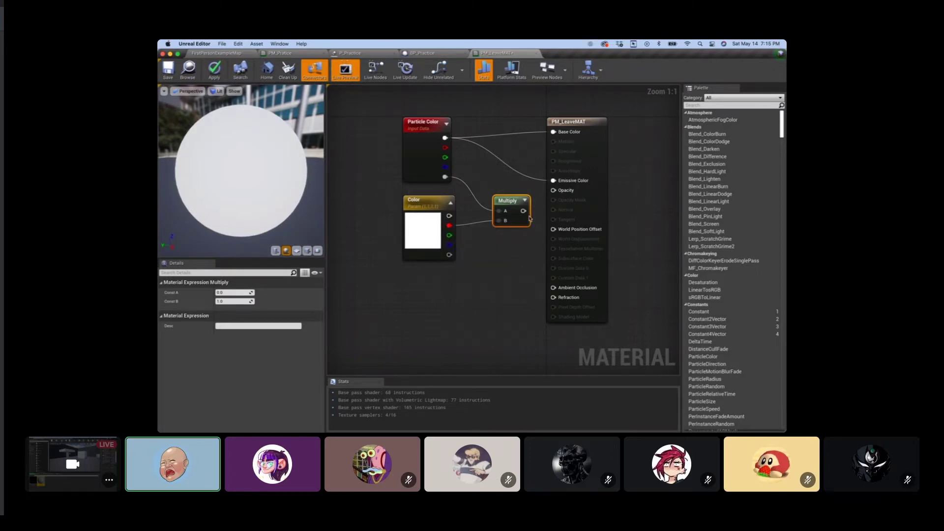
{"action": "left_click_drag", "start_coordinate": [524, 212], "coordinate": [492, 188]}
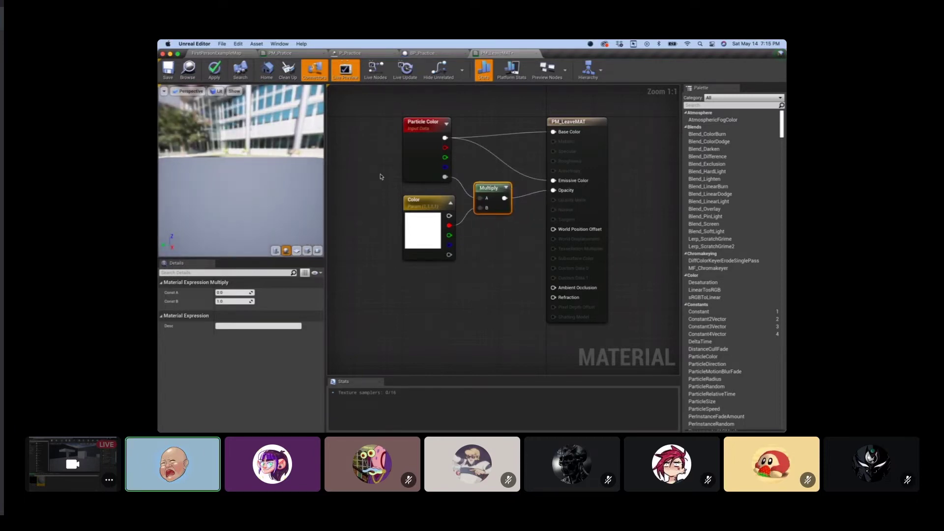
{"action": "left_click", "coordinate": [168, 68]}
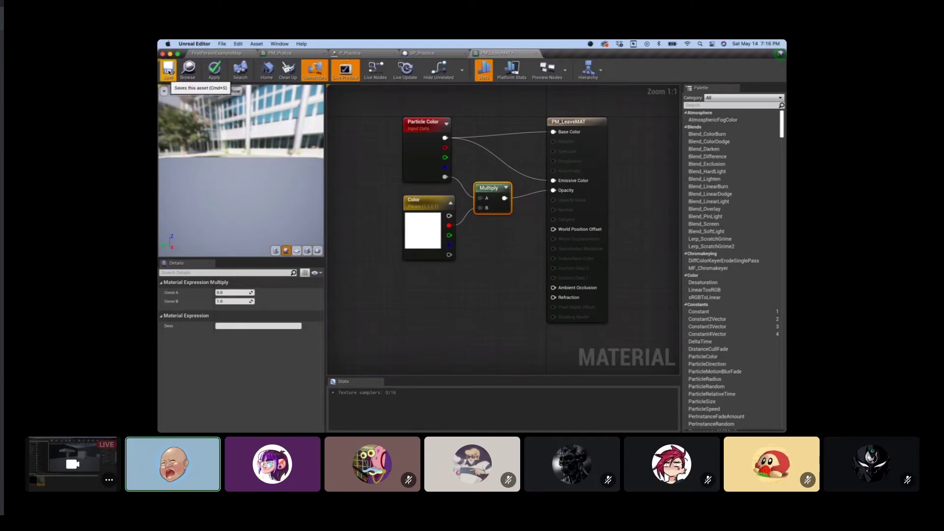
Return to the FirstPersonExampleMap tab and open P_CoolLeaves in the Cascade particle editor.
{"action": "left_click", "coordinate": [227, 55]}
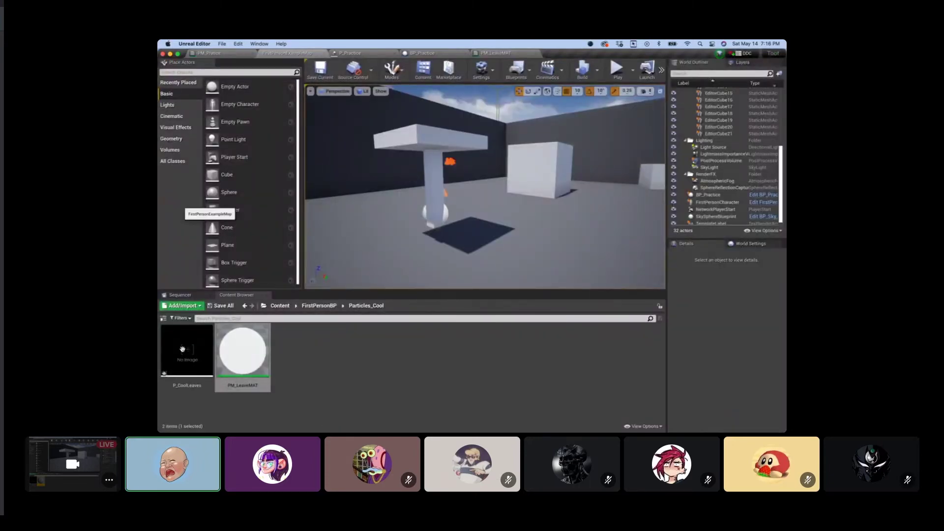
{"action": "double_click", "coordinate": [183, 349]}
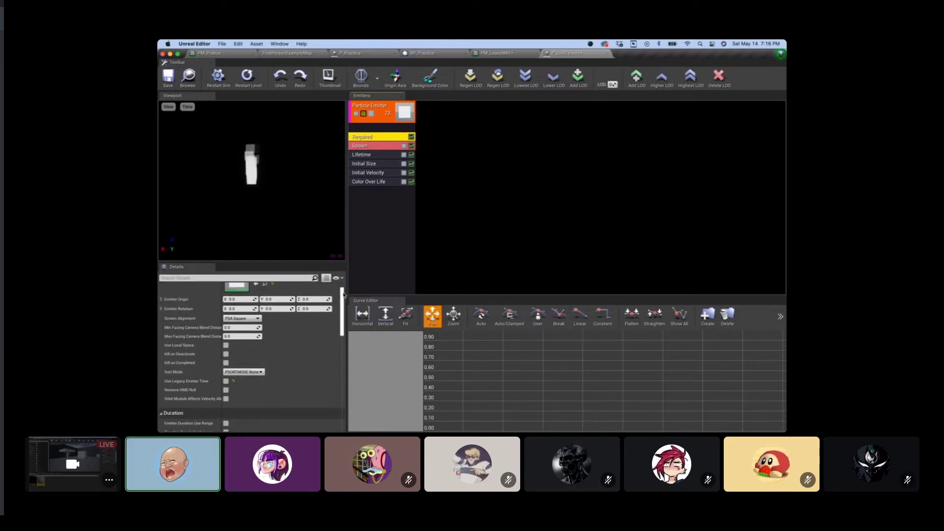
{"action": "left_click_drag", "start_coordinate": [343, 299], "coordinate": [341, 323]}
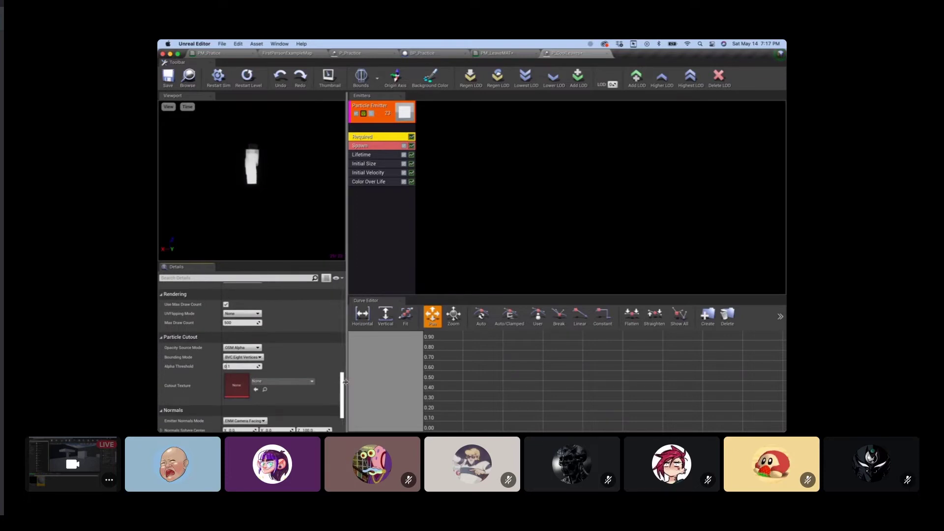
{"action": "scroll", "coordinate": [343, 404], "scroll_direction": "down", "scroll_amount": 3}
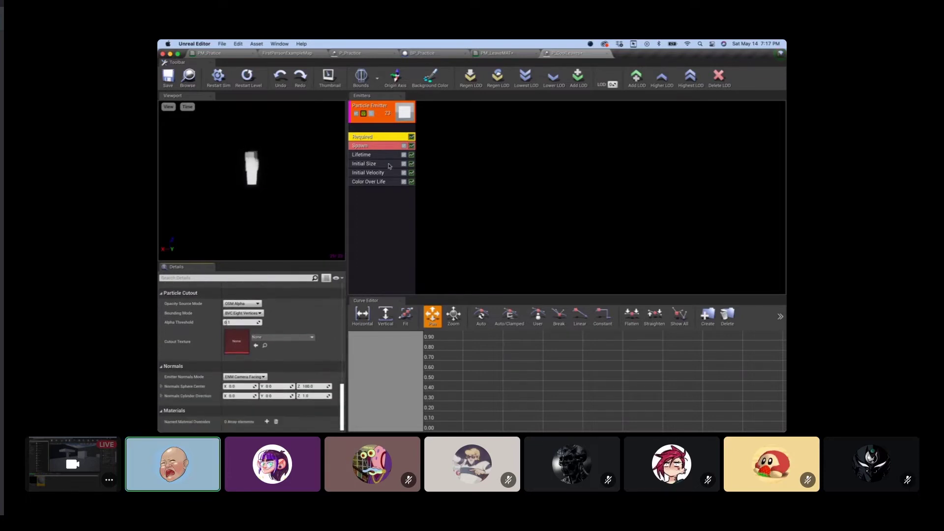
Deselect the Spawn module so Details shows the P_CoolLeaves Particle Emitter properties.
{"action": "left_click", "coordinate": [388, 146]}
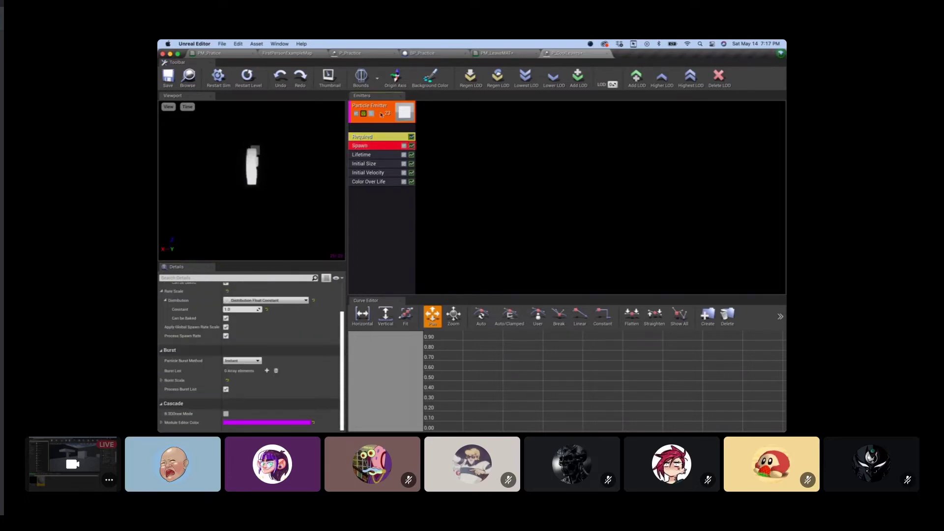
{"action": "scroll", "coordinate": [343, 315], "scroll_direction": "up", "scroll_amount": 3}
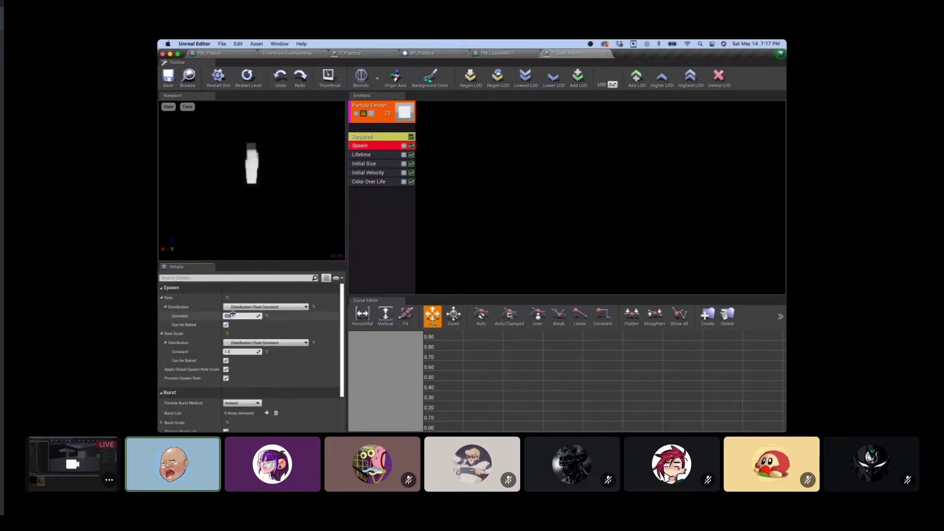
{"action": "left_click", "coordinate": [384, 257]}
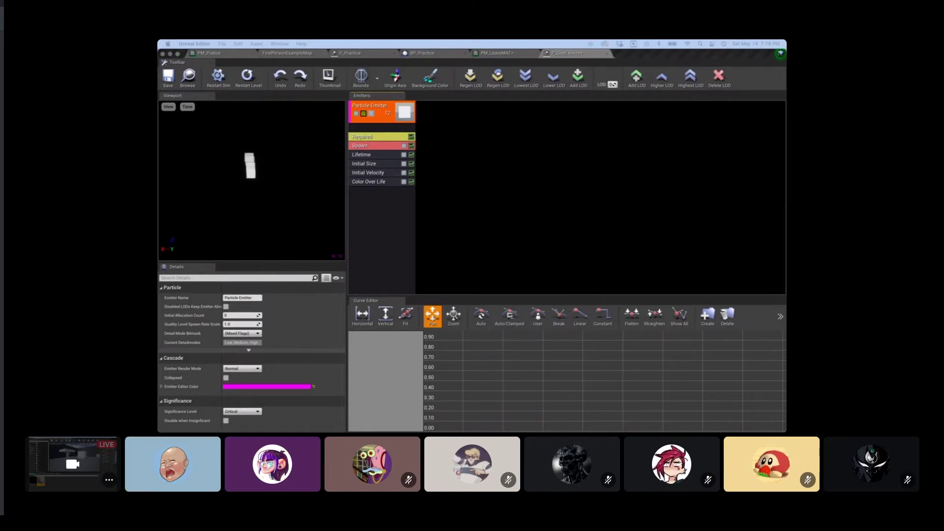
Refocus the editor and select the emitter's Lifetime module to view its range.
{"action": "left_click", "coordinate": [401, 225]}
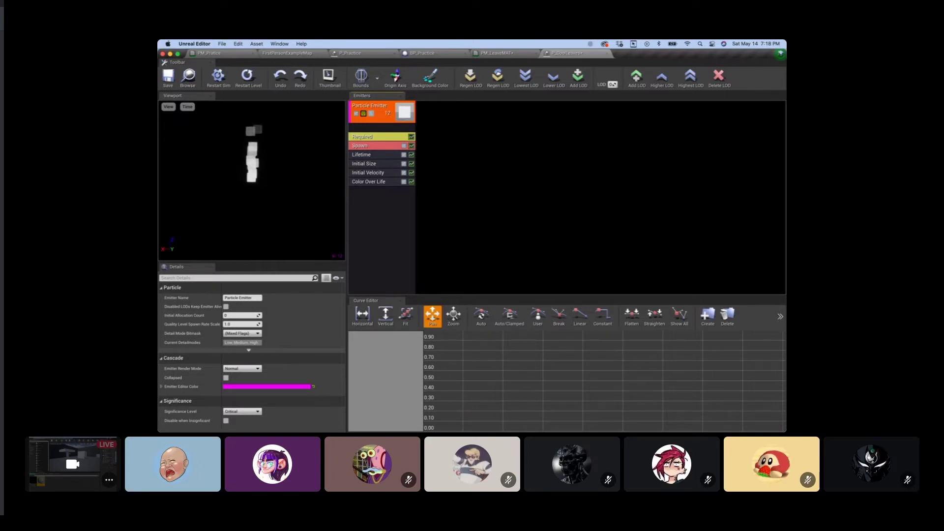
{"action": "left_click", "coordinate": [322, 118]}
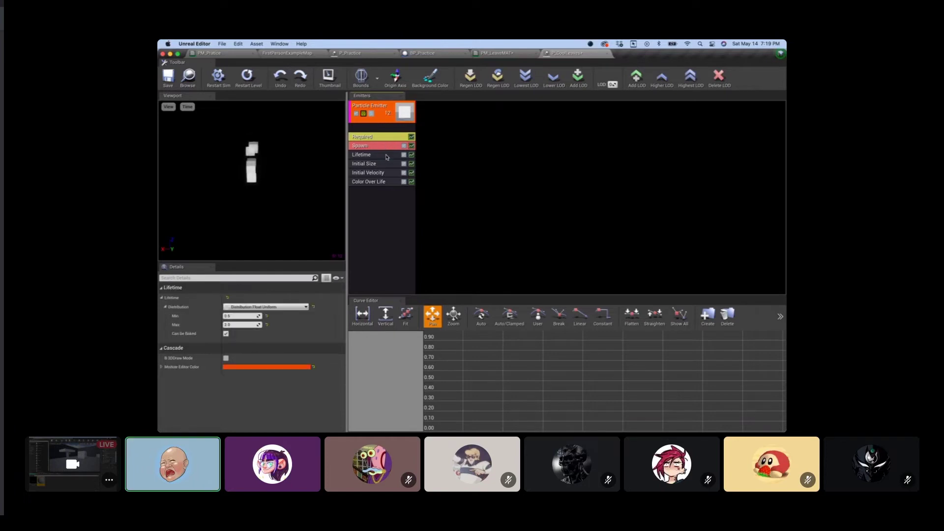
Try a Constant Curve point on Initial Size's start size, then undo back to Vector Uniform.
{"action": "left_click", "coordinate": [386, 165]}
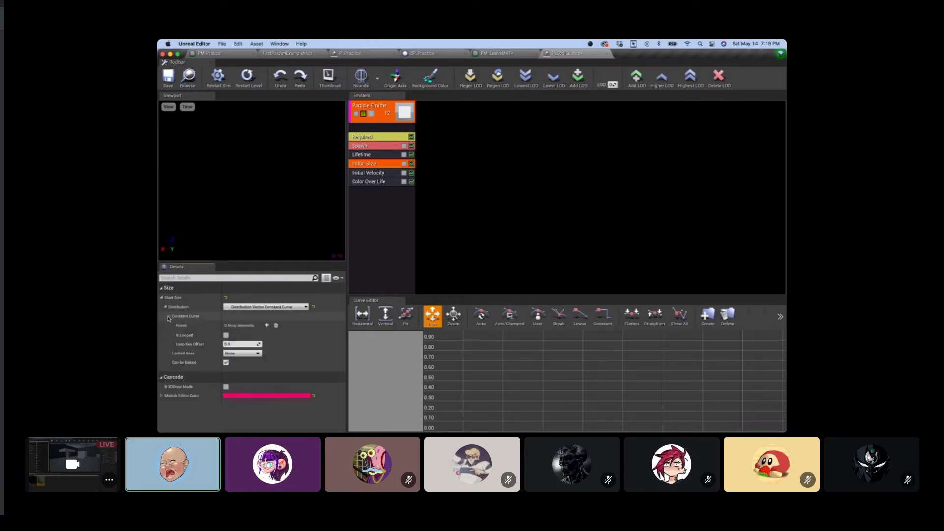
{"action": "left_click", "coordinate": [267, 325]}
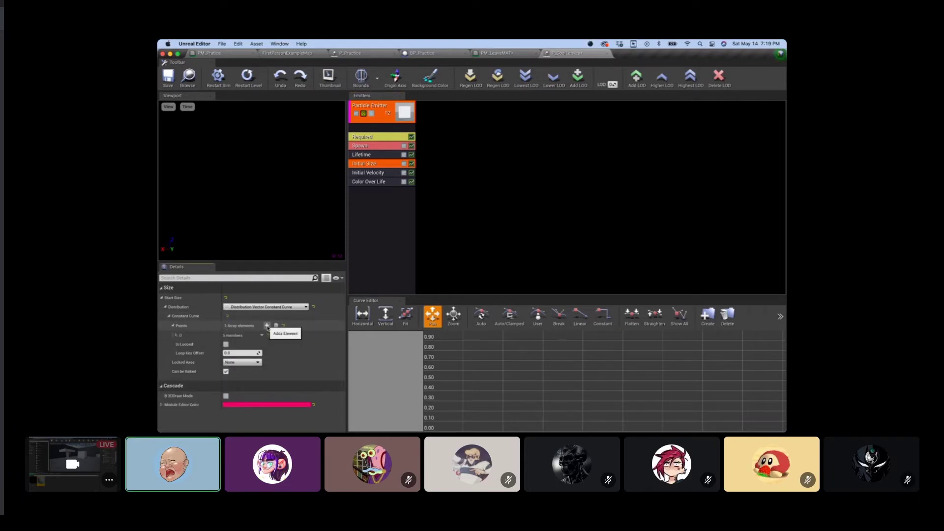
{"action": "left_click", "coordinate": [176, 336]}
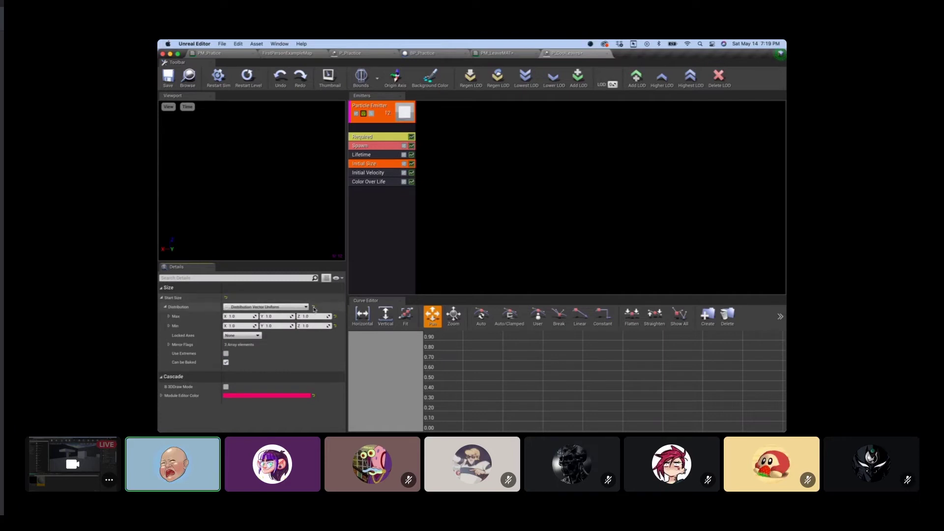
{"action": "key", "text": "super+z"}
{"action": "key", "text": "super+z"}
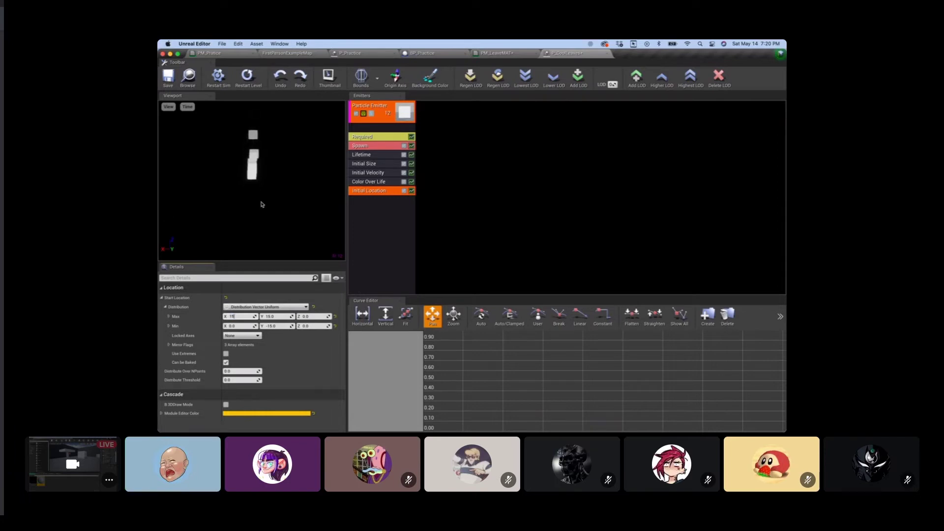
Set Initial Location's Start Location Max X to 15 and Min X to -15.
{"action": "type", "text": "15"}
{"action": "key", "text": "Return"}
{"action": "left_click", "coordinate": [246, 325]}
{"action": "type", "text": "-15"}
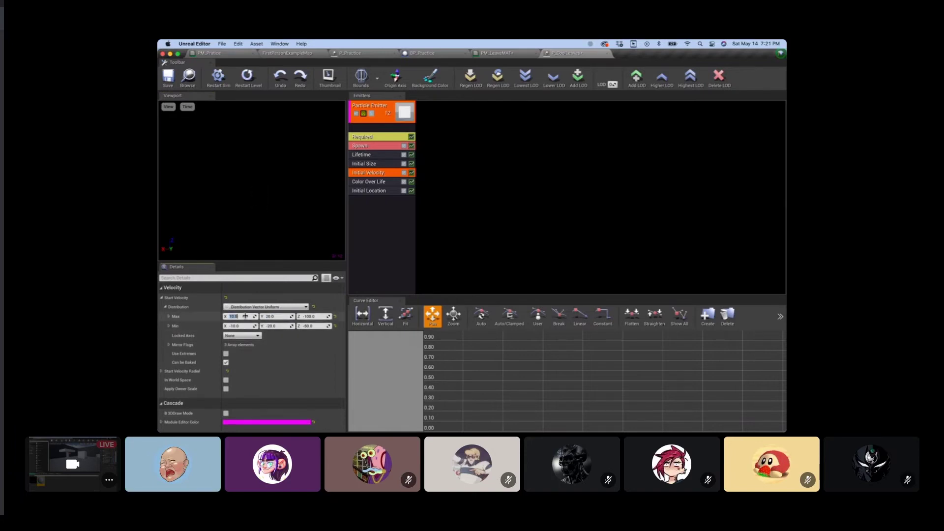
{"action": "key", "text": "Return"}
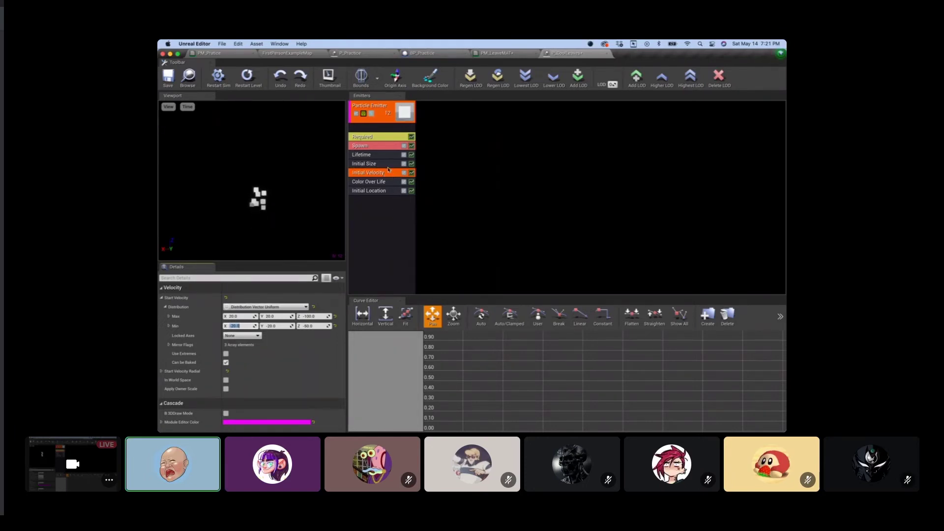
Give Color Over Life dark-to-light green Out Val colours, then save the particle system.
{"action": "left_click", "coordinate": [384, 181]}
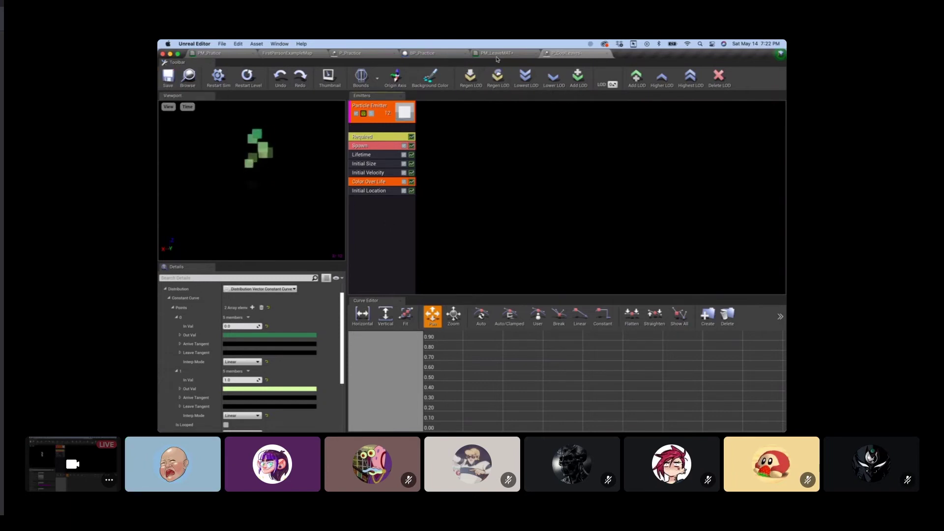
{"action": "left_click", "coordinate": [494, 54]}
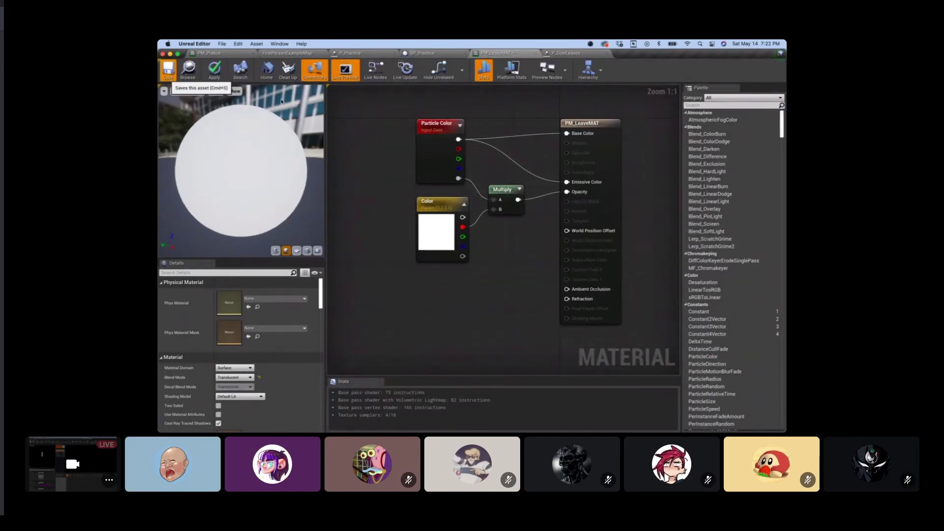
Save the pending changes and nudge the Color node left in the PM_LeaveMAT graph.
{"action": "key", "text": "super+s"}
{"action": "left_click", "coordinate": [421, 199]}
{"action": "left_click_drag", "start_coordinate": [421, 198], "coordinate": [409, 199]}
Drag T_PetalOutline from the PracticeSystem folder into PM_LeaveMAT as a Texture Sample.
{"action": "left_click", "coordinate": [287, 53]}
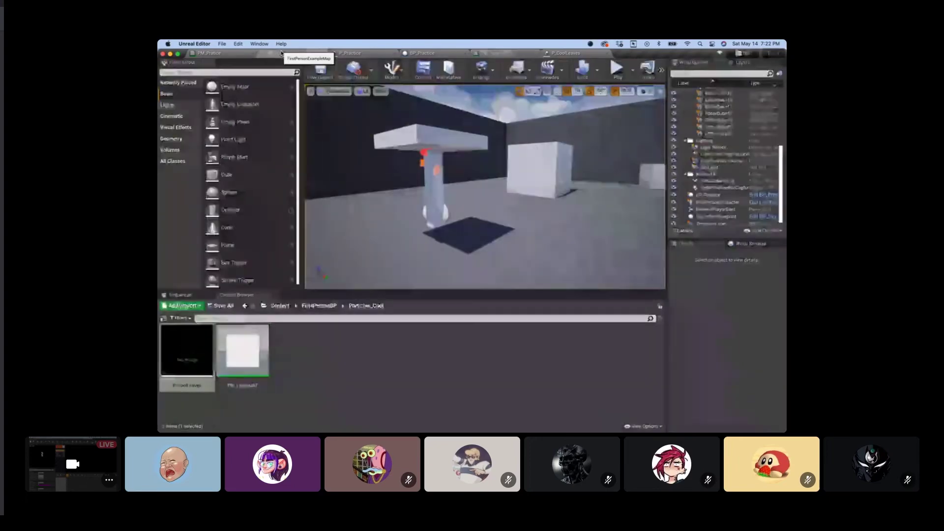
{"action": "left_click", "coordinate": [319, 306]}
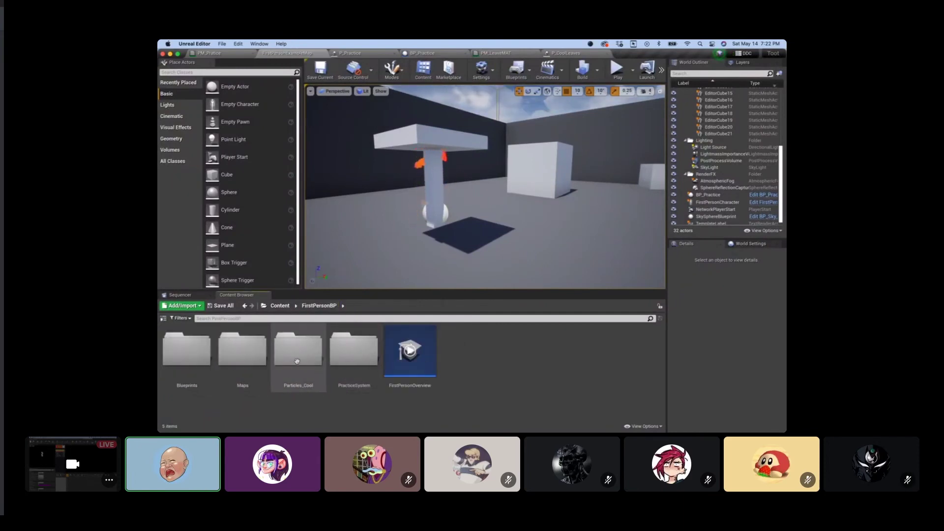
{"action": "double_click", "coordinate": [350, 358]}
{"action": "left_click_drag", "start_coordinate": [350, 358], "coordinate": [389, 300]}
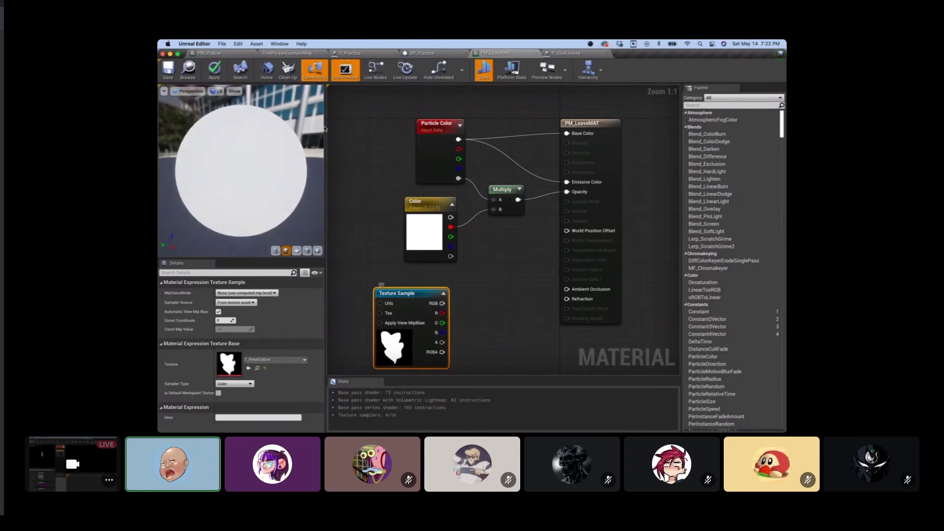
Inspect the T_PetalOutline texture, then return to the PM_LeaveMAT material graph.
{"action": "left_click", "coordinate": [295, 54]}
{"action": "double_click", "coordinate": [361, 359]}
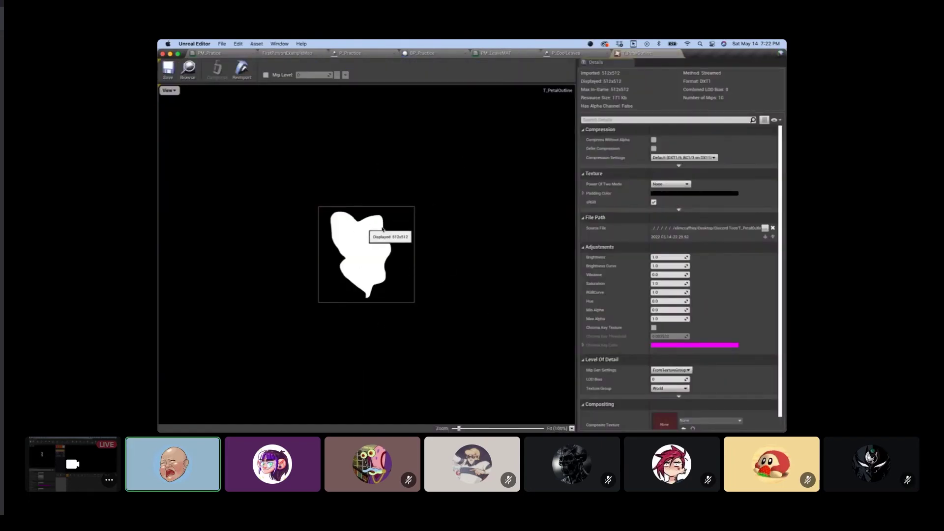
{"action": "left_click", "coordinate": [530, 55]}
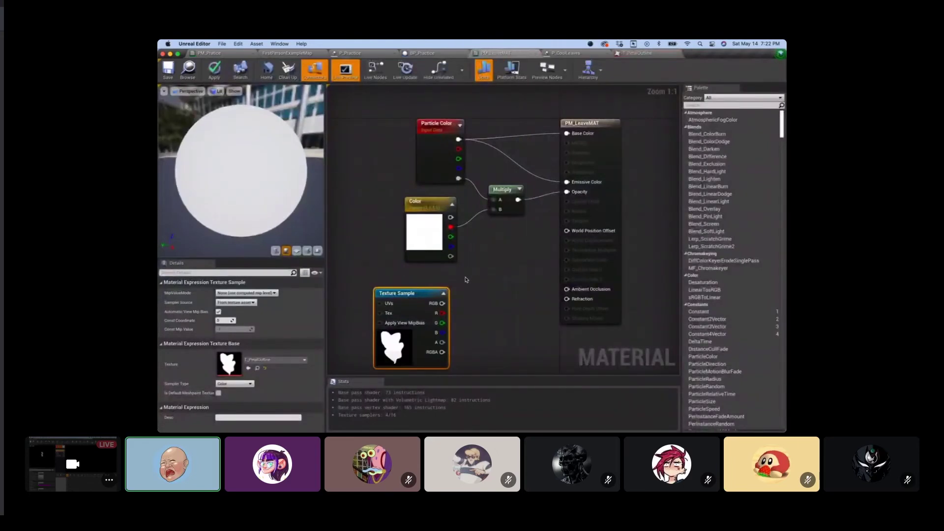
Wire the Texture Sample's R channel into Multiply B and delete the unused Color node.
{"action": "left_click_drag", "start_coordinate": [443, 313], "coordinate": [498, 211]}
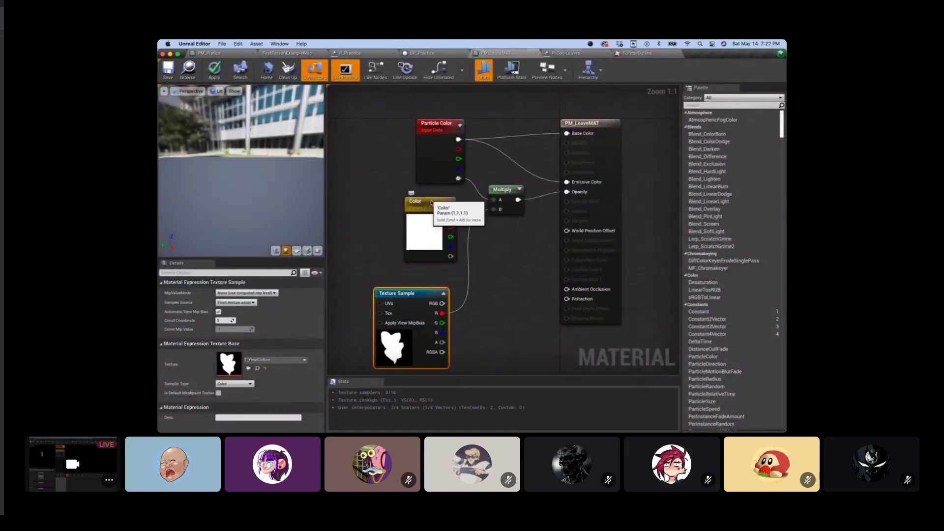
{"action": "left_click_drag", "start_coordinate": [434, 210], "coordinate": [374, 192]}
{"action": "key", "text": "Delete"}
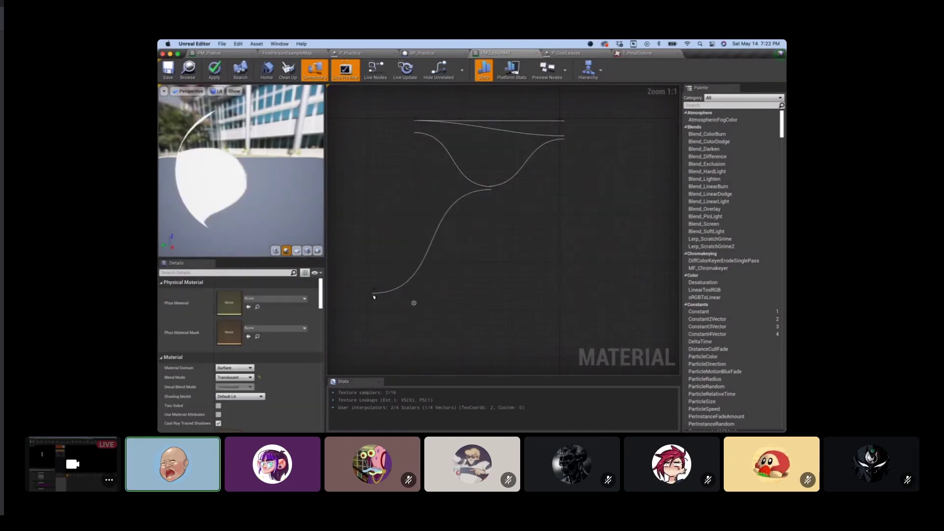
{"action": "left_click_drag", "start_coordinate": [391, 294], "coordinate": [408, 207]}
{"action": "left_click_drag", "start_coordinate": [241, 172], "coordinate": [185, 149]}
Make PM_LeaveMAT Two Sided on its output node and save the material.
{"action": "left_click", "coordinate": [593, 131]}
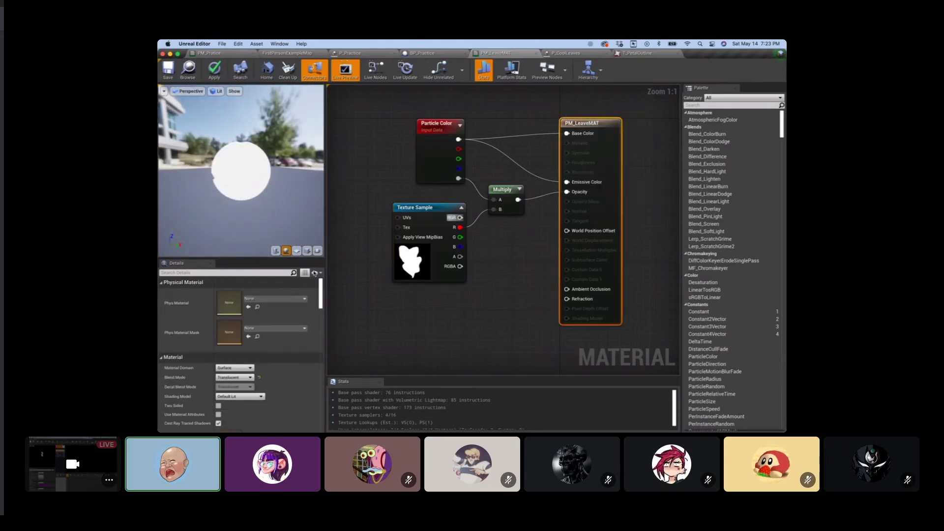
{"action": "left_click", "coordinate": [219, 406]}
{"action": "left_click_drag", "start_coordinate": [241, 167], "coordinate": [295, 199]}
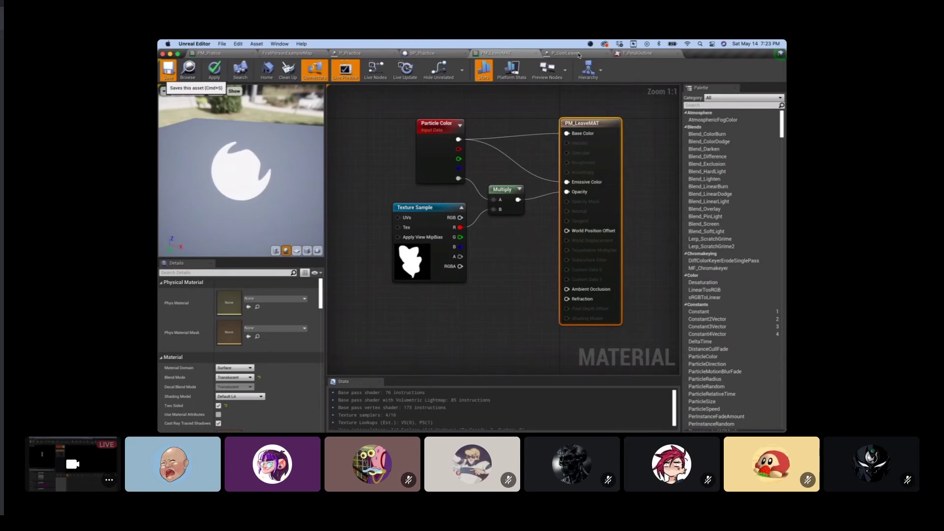
{"action": "key", "text": "super+s"}
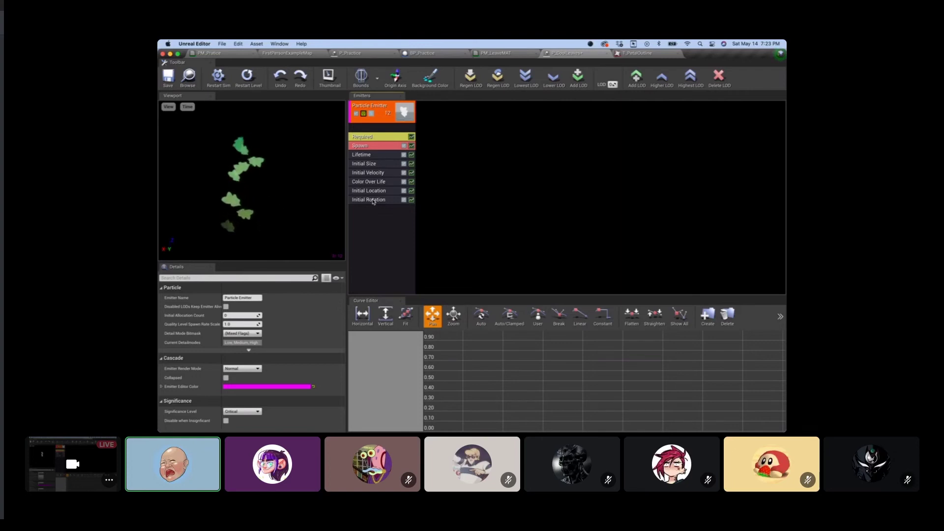
Select the particles' Initial Rotation module to view its settings.
{"action": "left_click", "coordinate": [387, 202]}
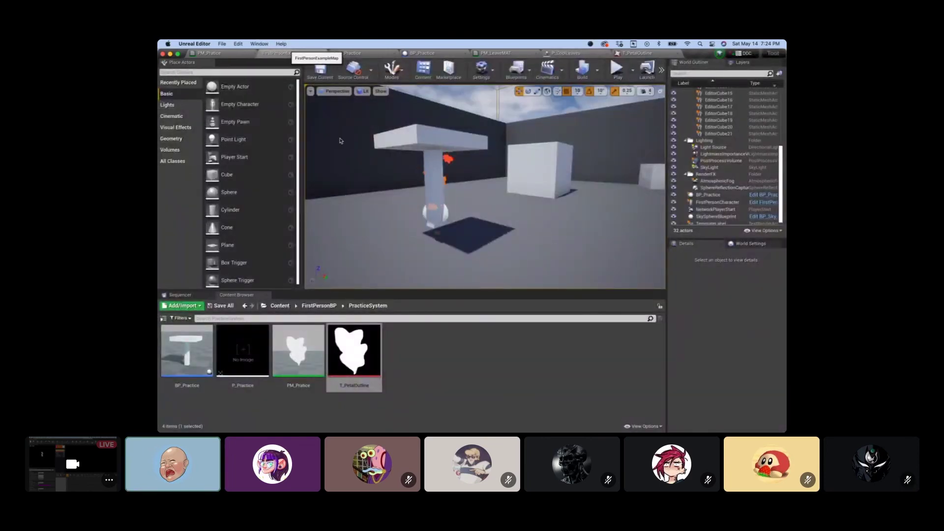
Open the Particles_Cool folder under FirstPersonBP, then switch to the Google Slides desktop.
{"action": "left_click", "coordinate": [327, 306]}
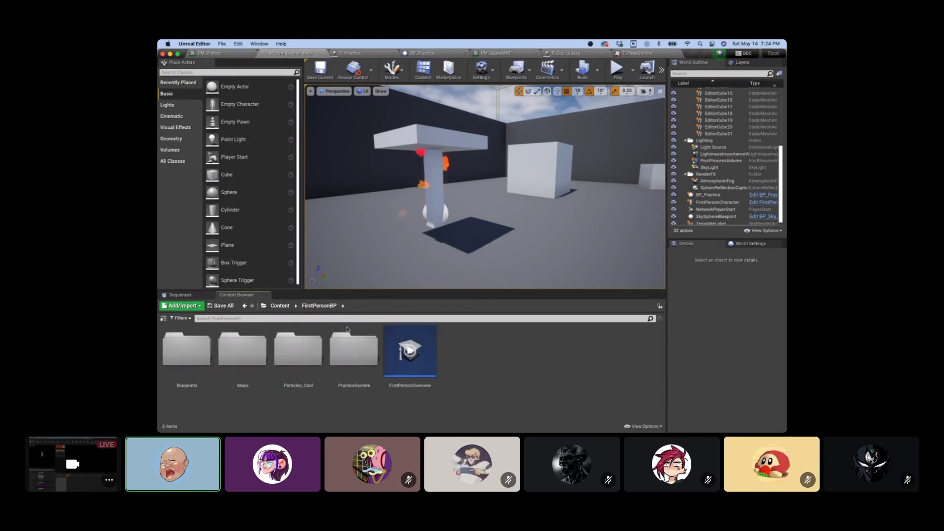
{"action": "left_click", "coordinate": [313, 355]}
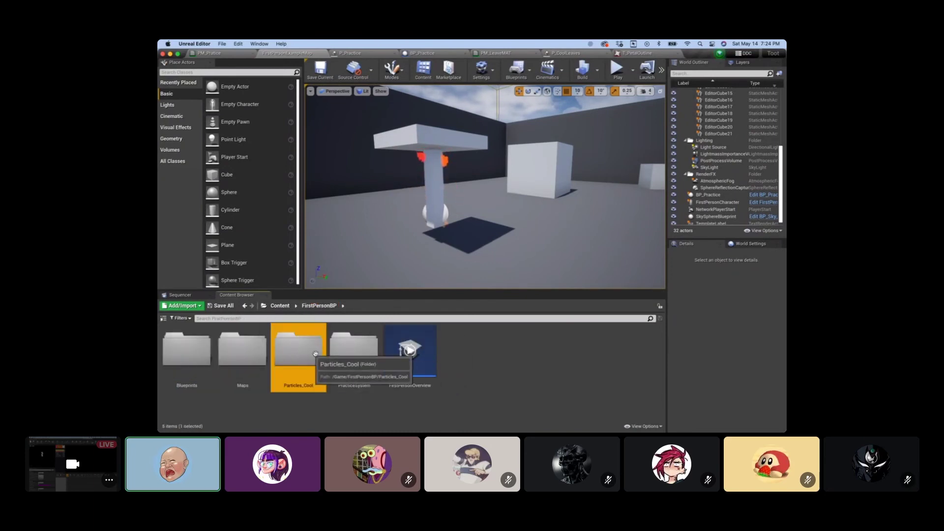
{"action": "double_click", "coordinate": [316, 353]}
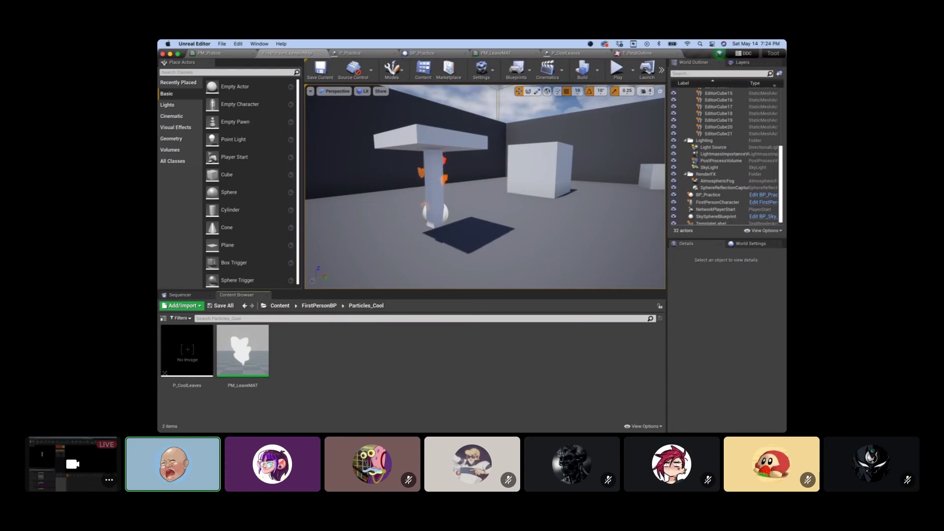
{"action": "key", "text": "ctrl+Up"}
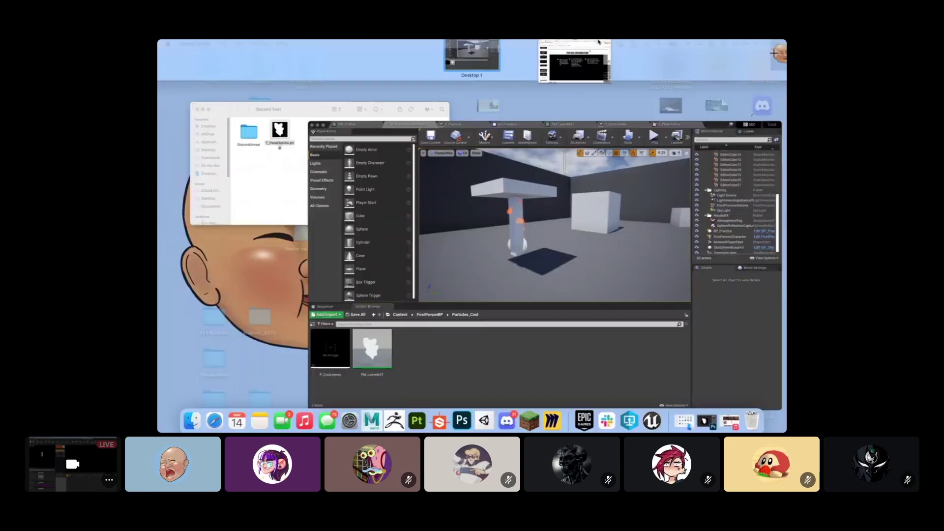
Leave the Further Customization slide and bring the Unreal Editor back to the front.
{"action": "left_click", "coordinate": [599, 42]}
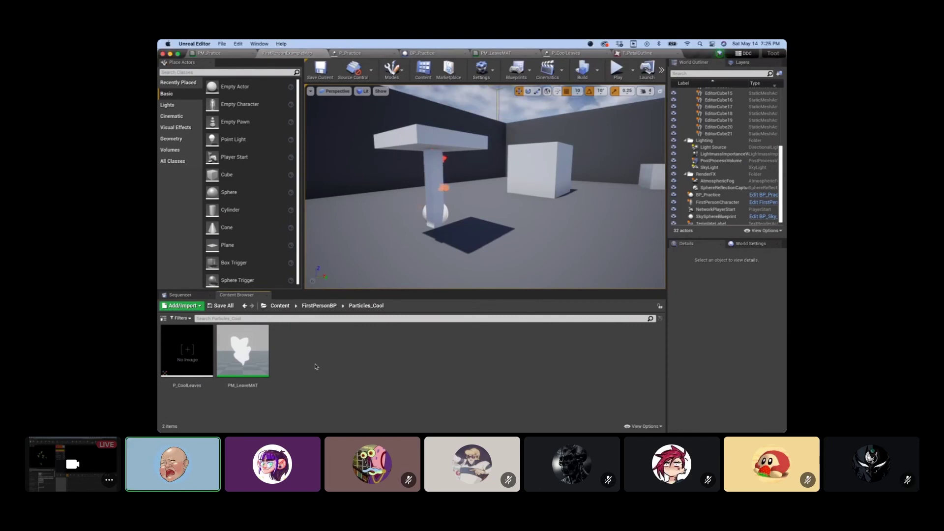
Create a Blueprint Class based on Actor in Particles_Cool and name it BP_ReallyCoolTree.
{"action": "right_click", "coordinate": [316, 367]}
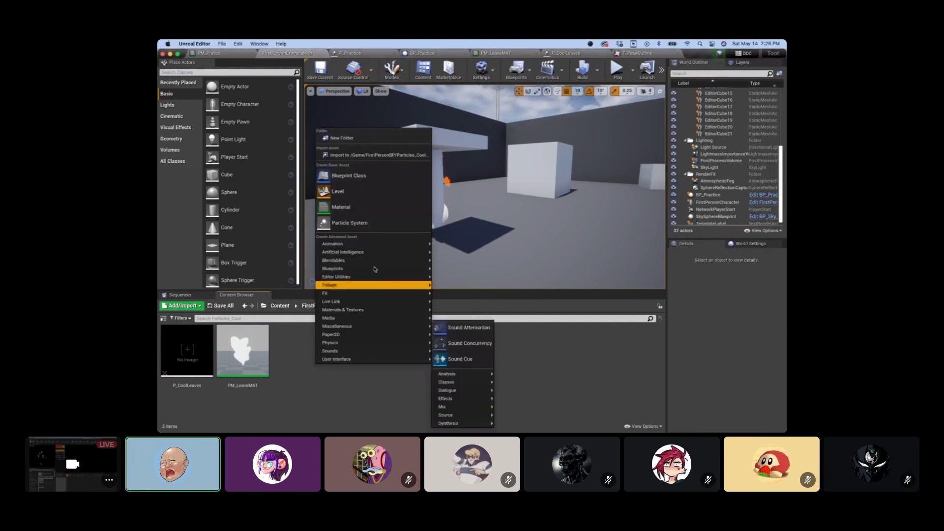
{"action": "left_click", "coordinate": [382, 175]}
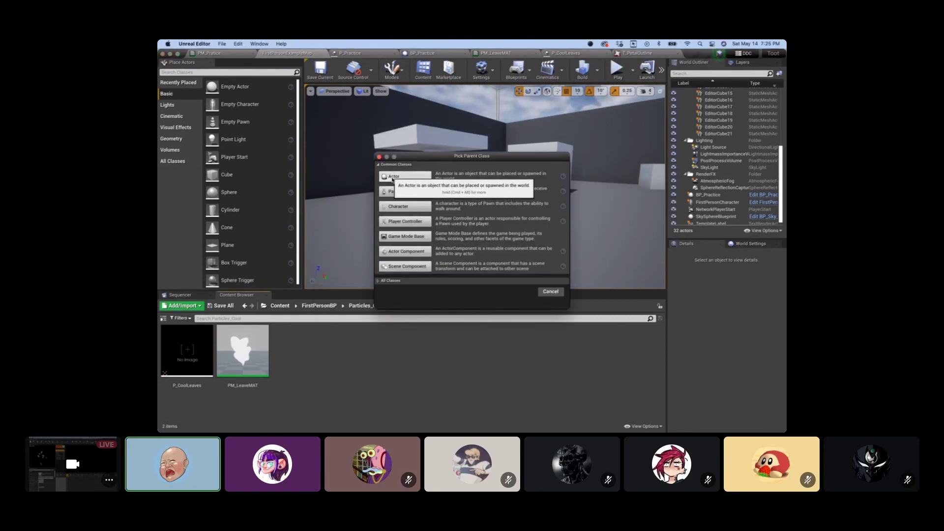
{"action": "left_click", "coordinate": [388, 177]}
{"action": "mouse_move", "coordinate": [506, 429]}
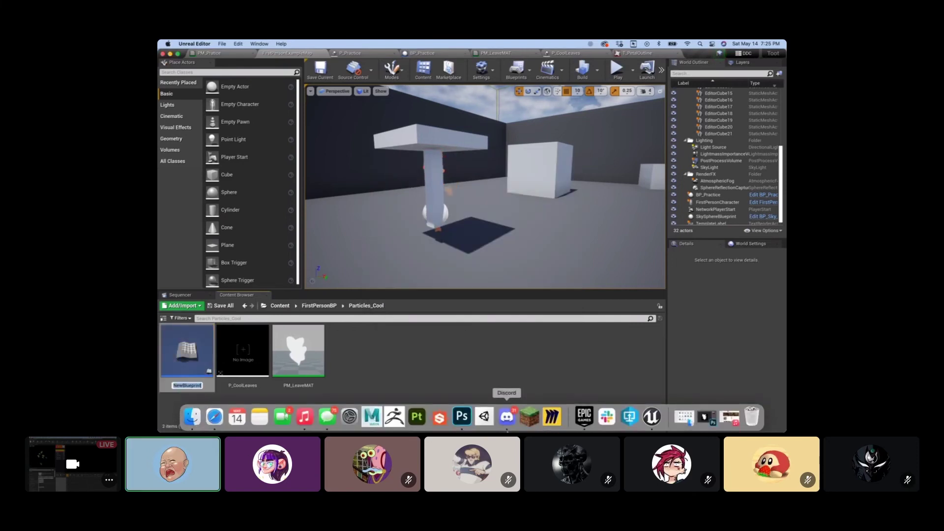
{"action": "type", "text": "BP_ReallyCoolTree"}
{"action": "key", "text": "Return"}
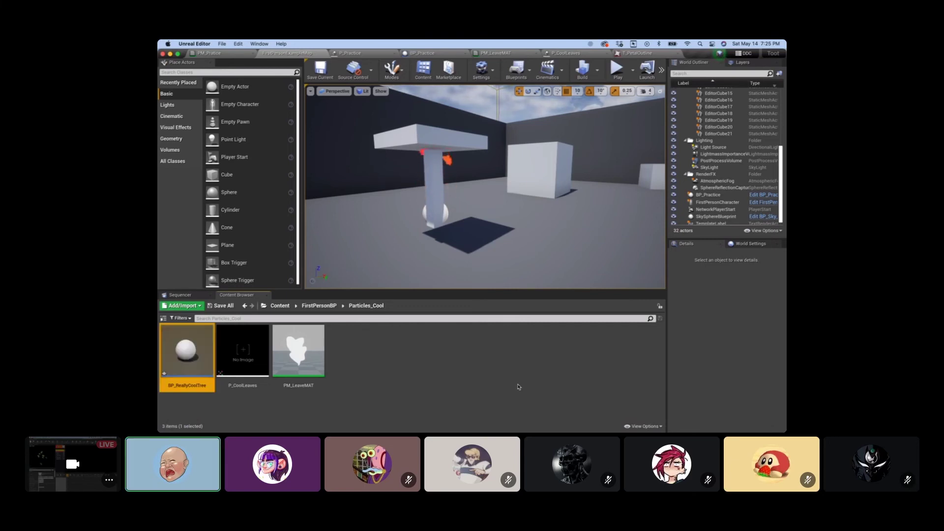
Open BP_ReallyCoolTree in the Blueprint editor.
{"action": "double_click", "coordinate": [185, 353]}
{"action": "left_click", "coordinate": [236, 143]}
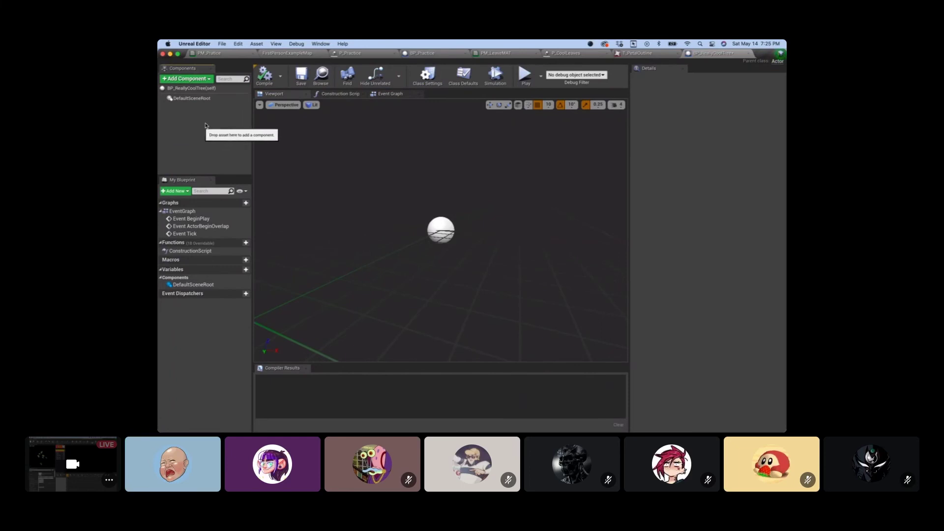
{"action": "left_click", "coordinate": [209, 53]}
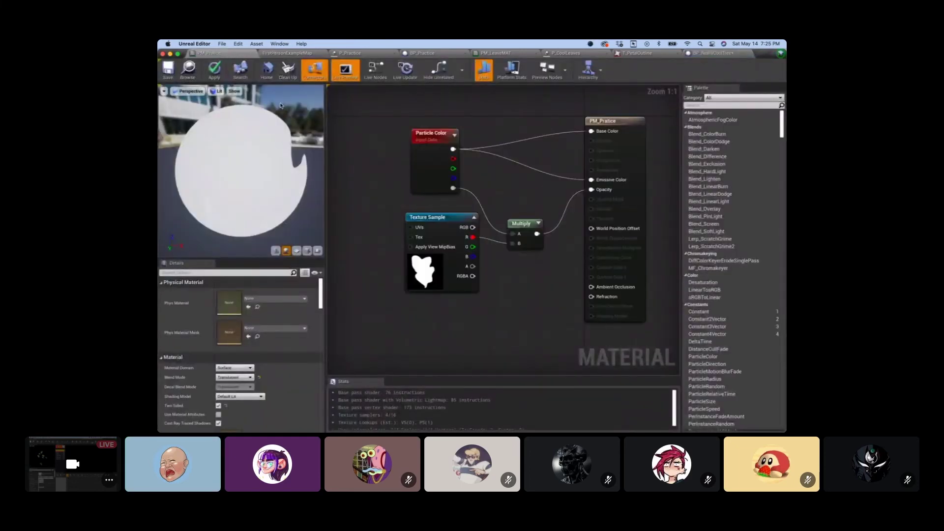
{"action": "left_click", "coordinate": [288, 53]}
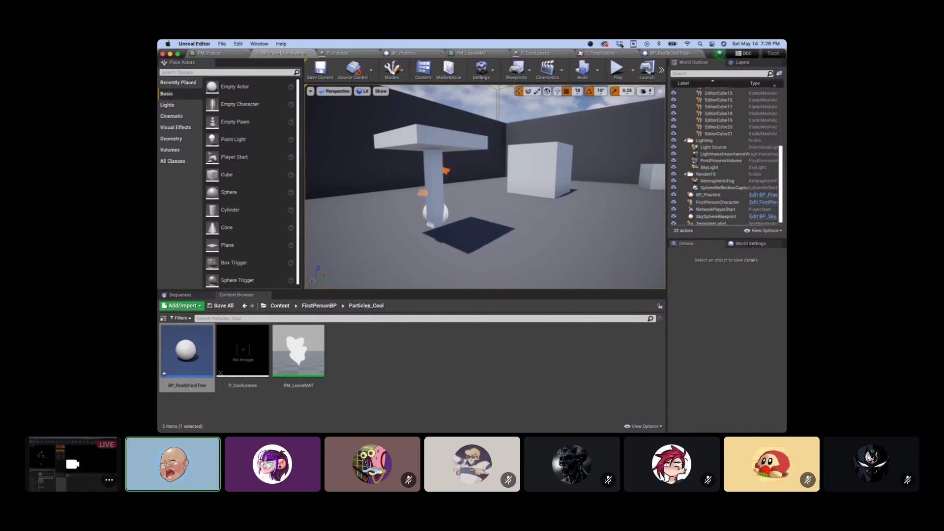
{"action": "left_click", "coordinate": [663, 57]}
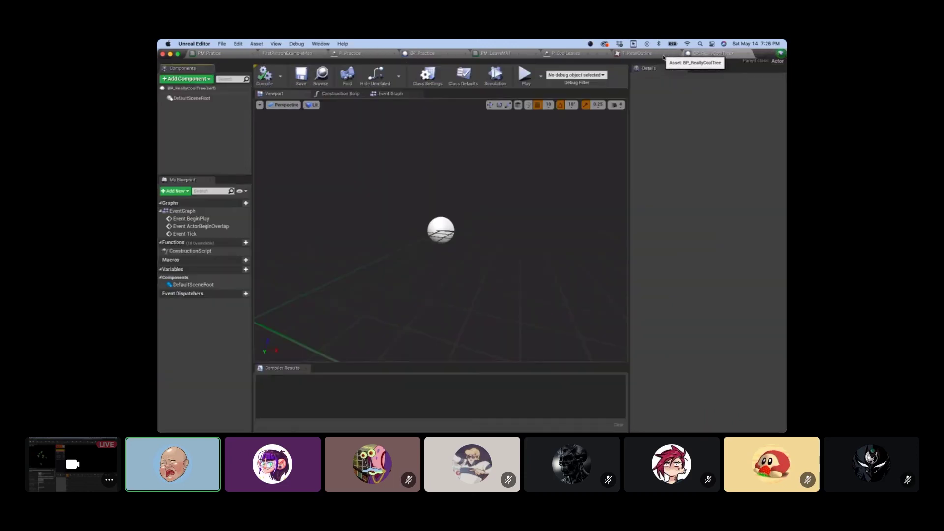
Add a Cube component to the Blueprint and name it Trunk.
{"action": "left_click", "coordinate": [181, 80]}
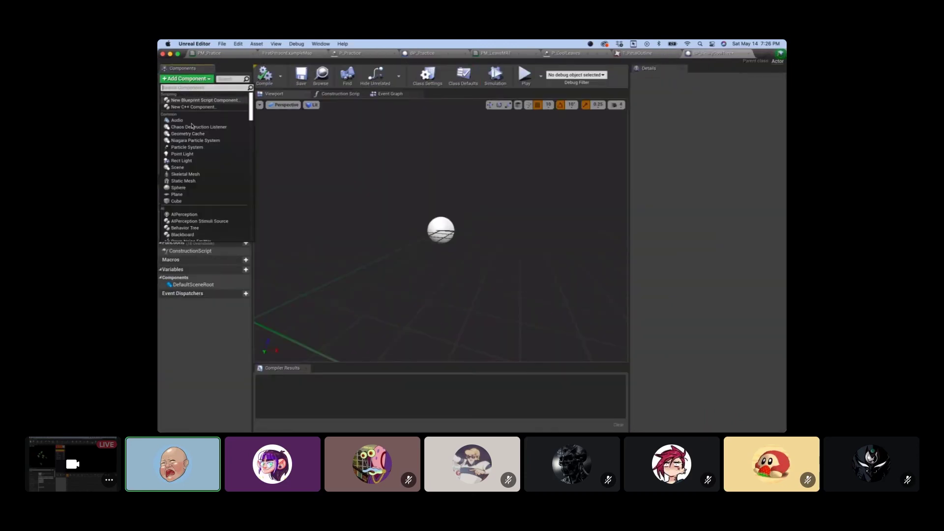
{"action": "left_click", "coordinate": [182, 201]}
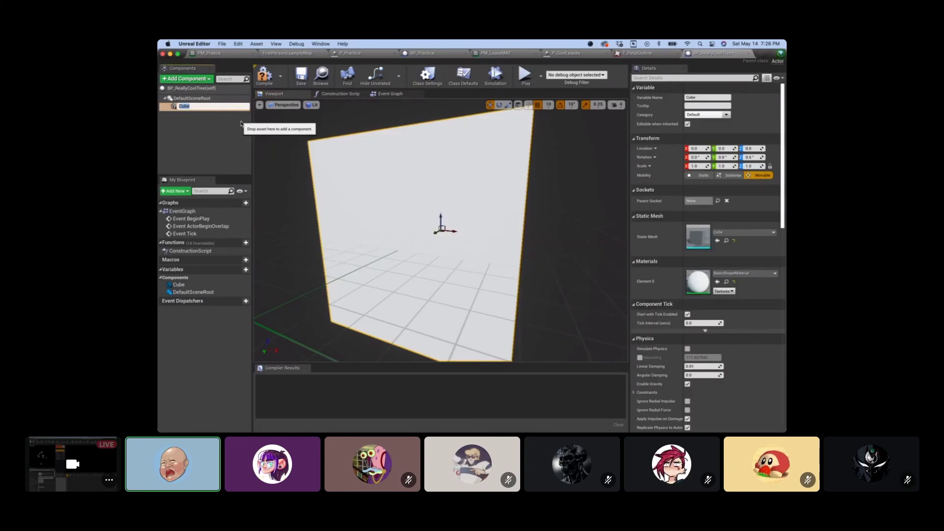
{"action": "type", "text": "Trunk"}
{"action": "key", "text": "Return"}
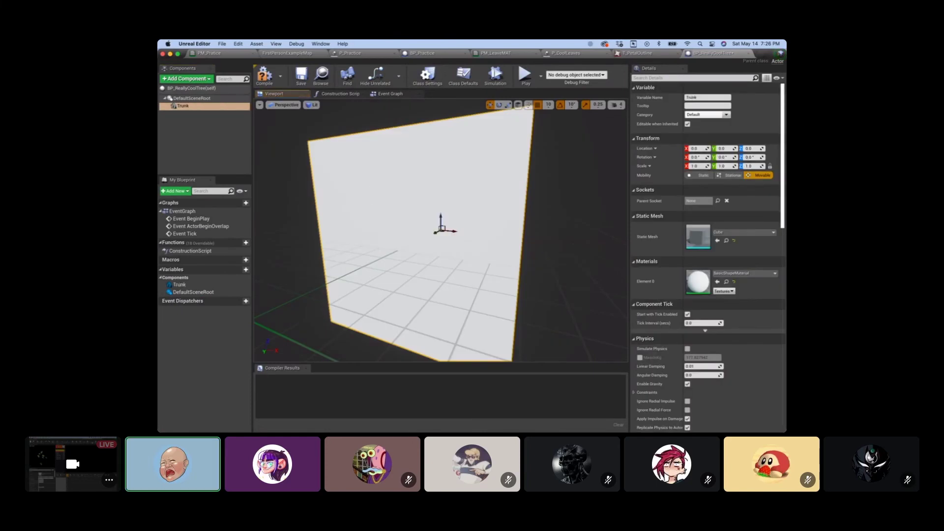
Scale Trunk to a 0.25 × 0.25 × 1.0 pillar and raise it upward.
{"action": "key", "text": "r"}
{"action": "key", "text": "super+z"}
{"action": "key", "text": "super+z"}
{"action": "key", "text": "super+z"}
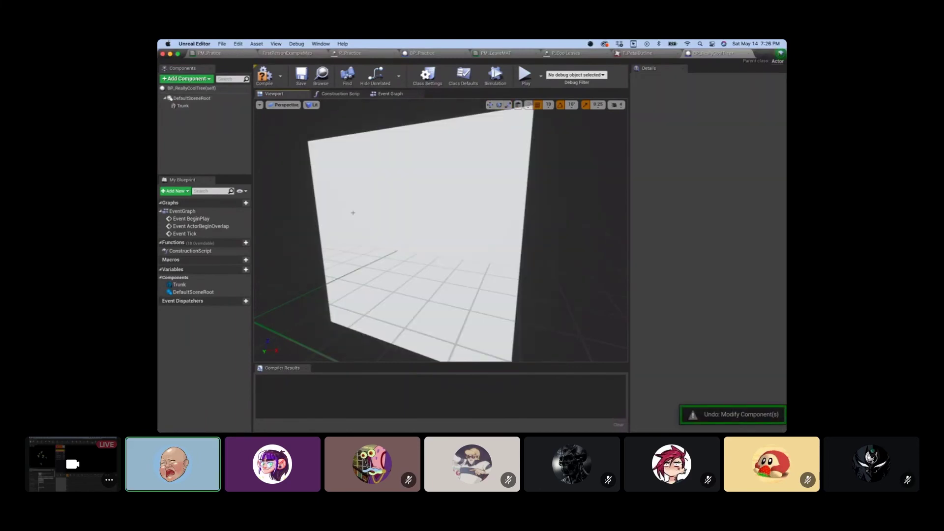
{"action": "right_click_drag", "start_coordinate": [388, 211], "coordinate": [421, 233]}
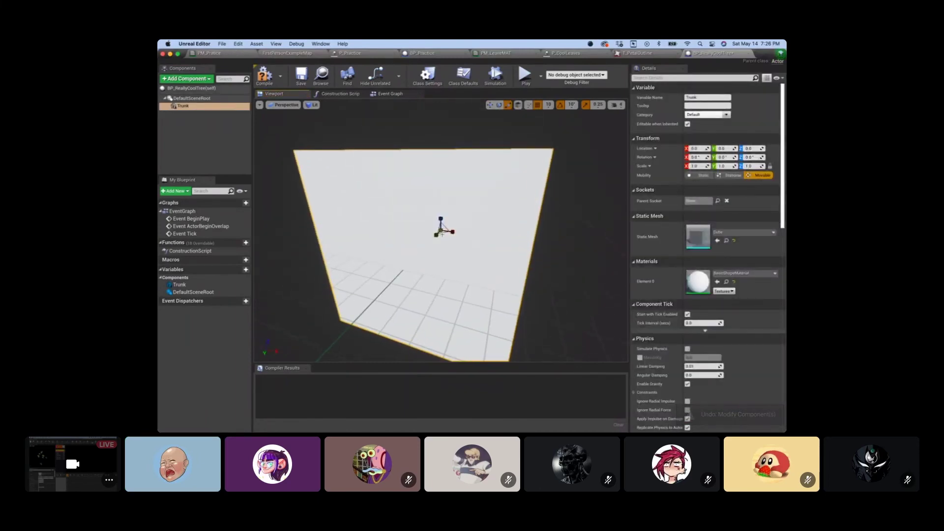
{"action": "key", "text": "super+z"}
{"action": "key", "text": "super+z"}
{"action": "key", "text": "super+z"}
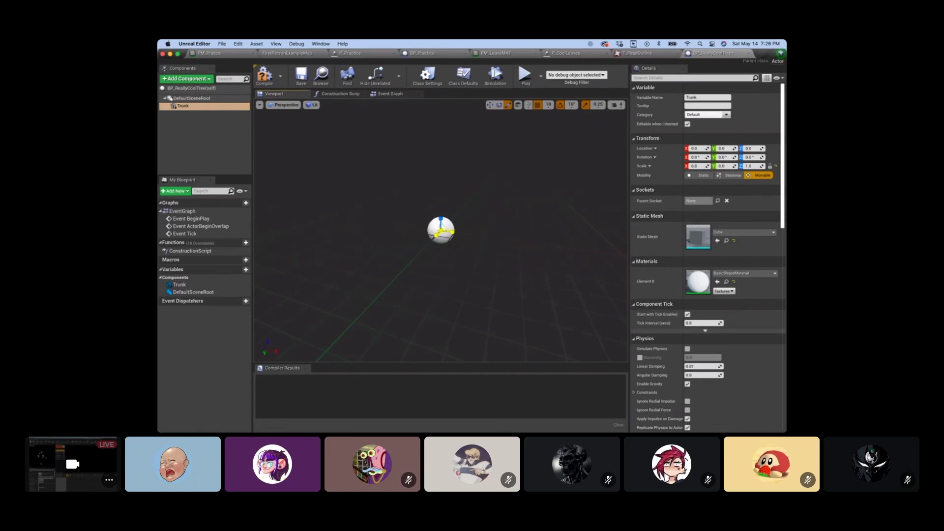
{"action": "left_click_drag", "start_coordinate": [441, 217], "coordinate": [427, 129]}
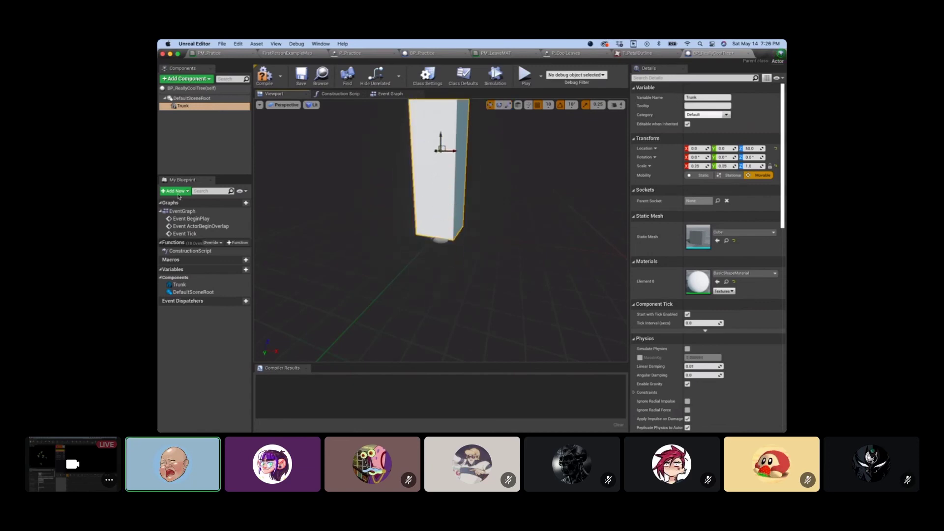
Duplicate Trunk as Trunk1 and raise it above the trunk.
{"action": "right_click", "coordinate": [207, 107]}
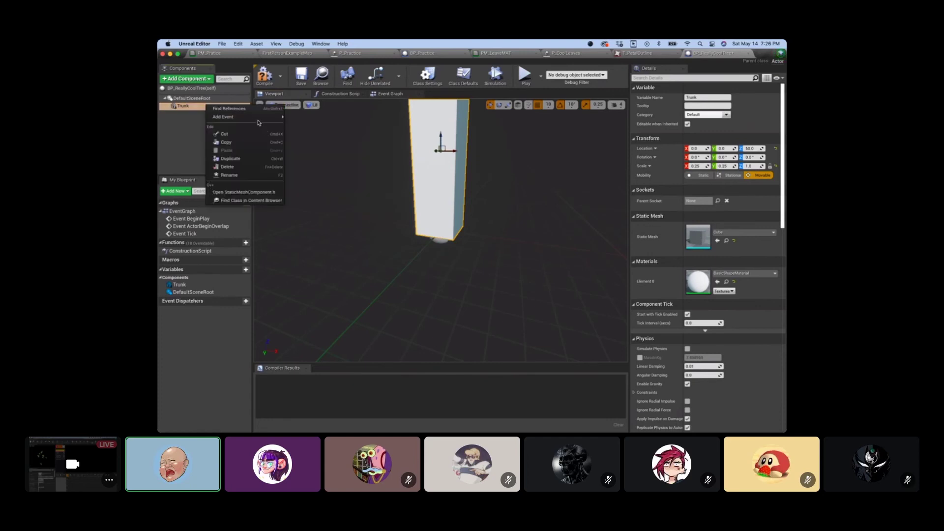
{"action": "left_click", "coordinate": [246, 159]}
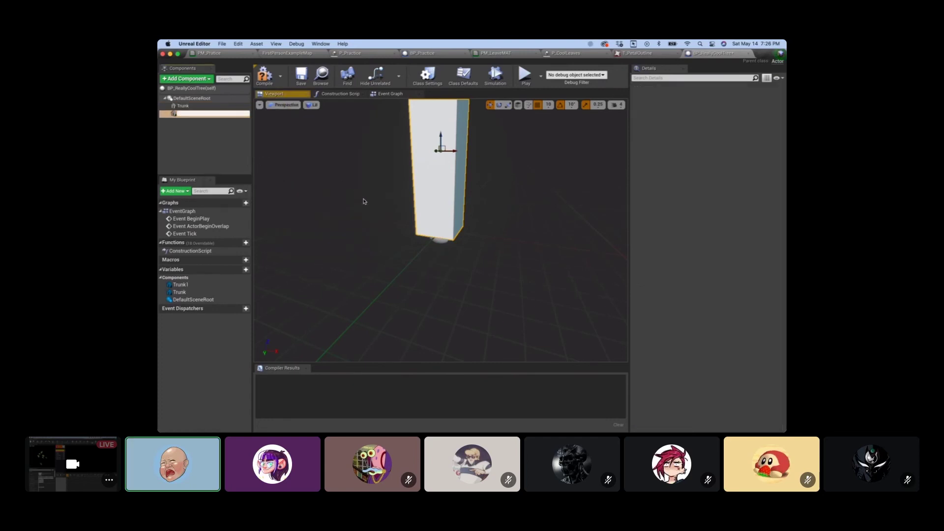
{"action": "scroll", "coordinate": [365, 204], "scroll_direction": "down", "scroll_amount": 5}
{"action": "left_click", "coordinate": [441, 198]}
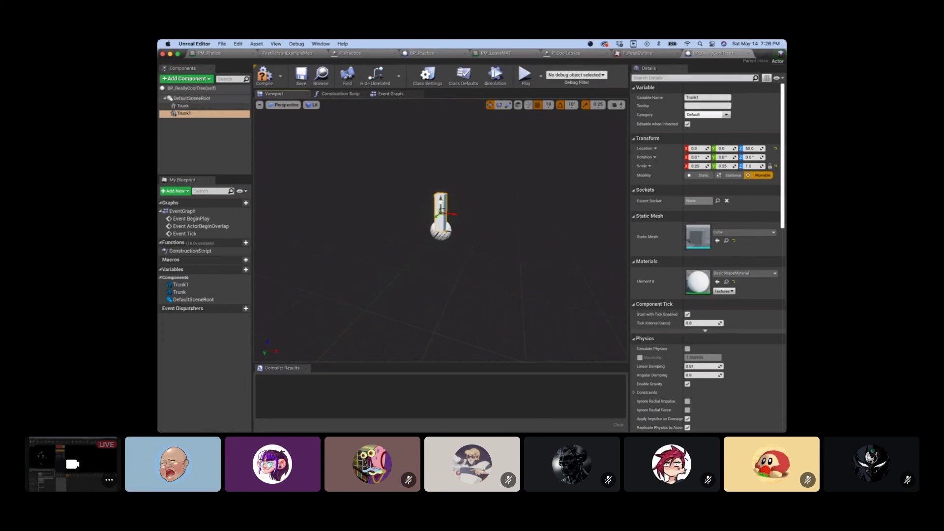
{"action": "left_click_drag", "start_coordinate": [441, 203], "coordinate": [442, 175]}
Flatten Trunk1 into a 1.25 × 1.25 × 0.25 treetop slab and view the level map.
{"action": "key", "text": "w"}
{"action": "mouse_move", "coordinate": [446, 168]}
{"action": "left_mouse_down"}
{"action": "mouse_move", "coordinate": [446, 157]}
{"action": "mouse_move", "coordinate": [446, 177]}
{"action": "left_mouse_up"}
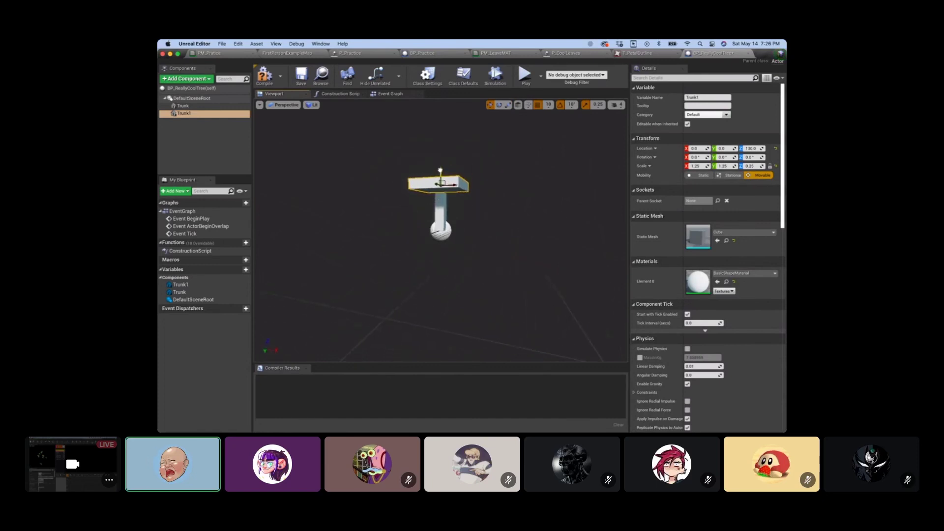
{"action": "left_click", "coordinate": [300, 54]}
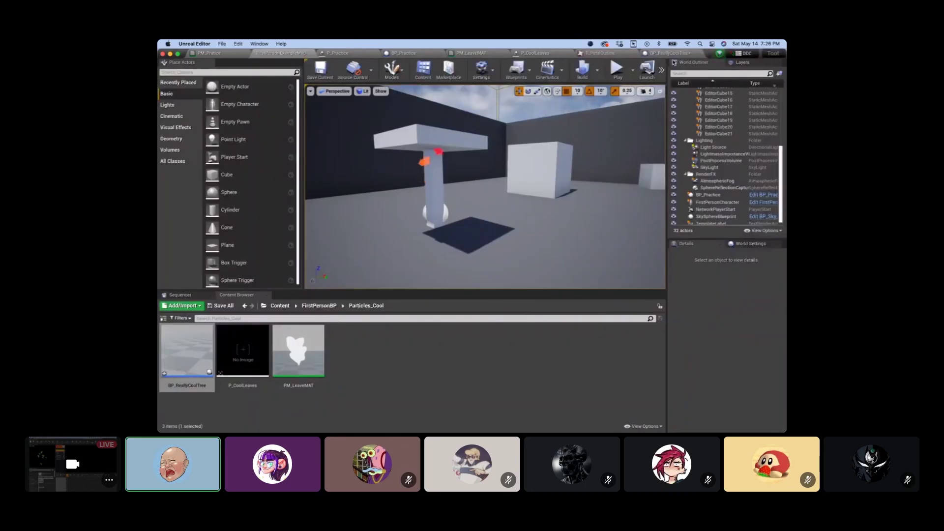
Compile and save BP_ReallyCoolTree.
{"action": "left_click", "coordinate": [670, 53]}
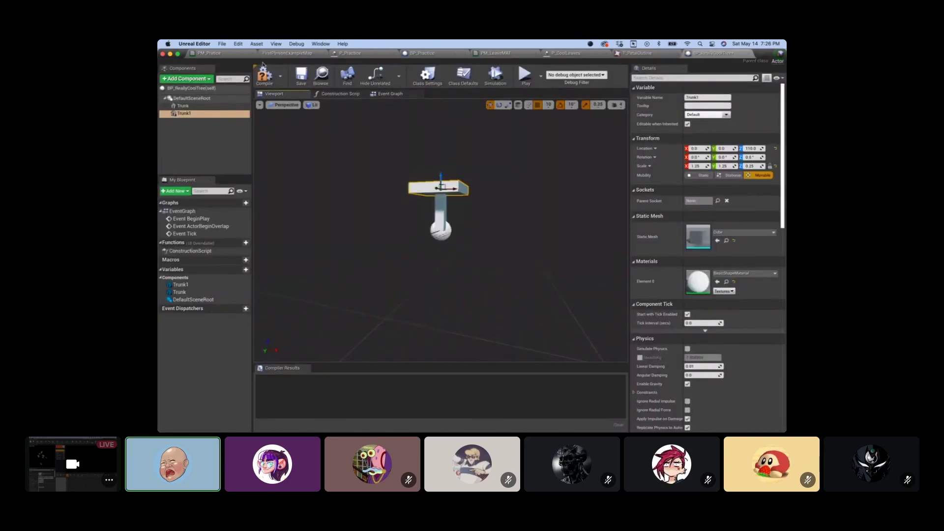
{"action": "left_click", "coordinate": [301, 78]}
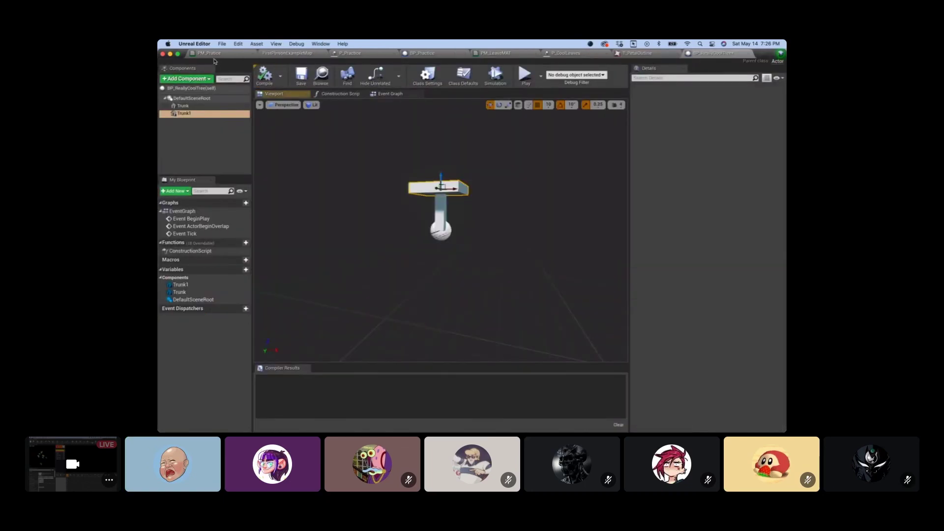
{"action": "left_click", "coordinate": [283, 55]}
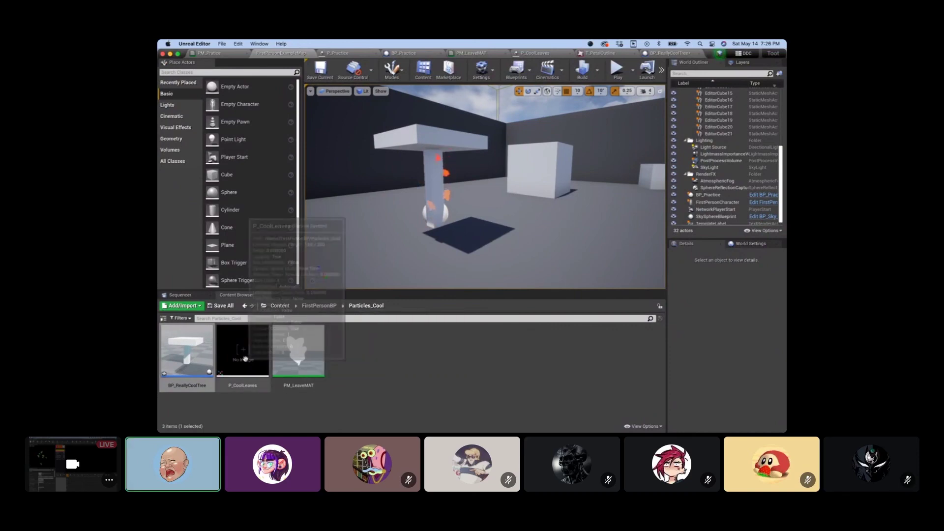
Add P_CoolLeaves as a component and reparent it directly under DefaultSceneRoot.
{"action": "left_click", "coordinate": [253, 361]}
{"action": "left_click_drag", "start_coordinate": [253, 360], "coordinate": [195, 142]}
{"action": "left_click", "coordinate": [198, 139]}
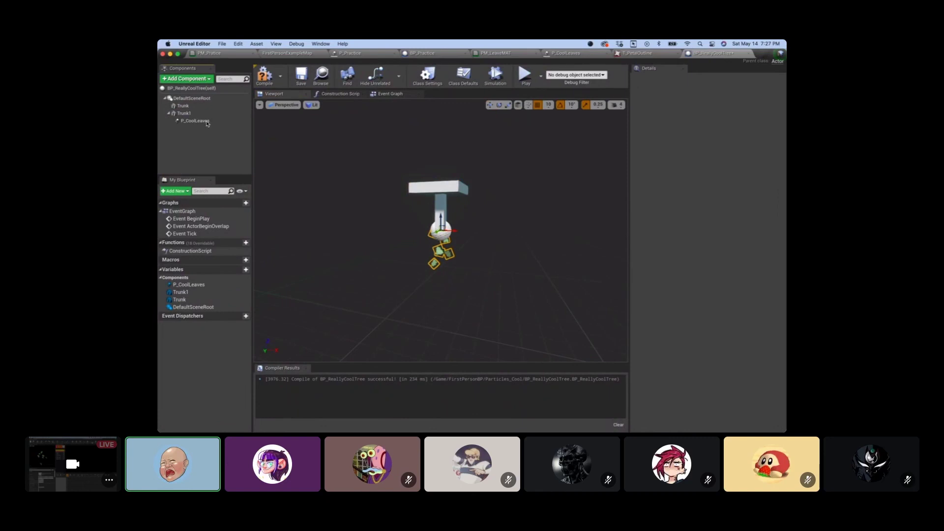
{"action": "left_click_drag", "start_coordinate": [207, 123], "coordinate": [213, 116]}
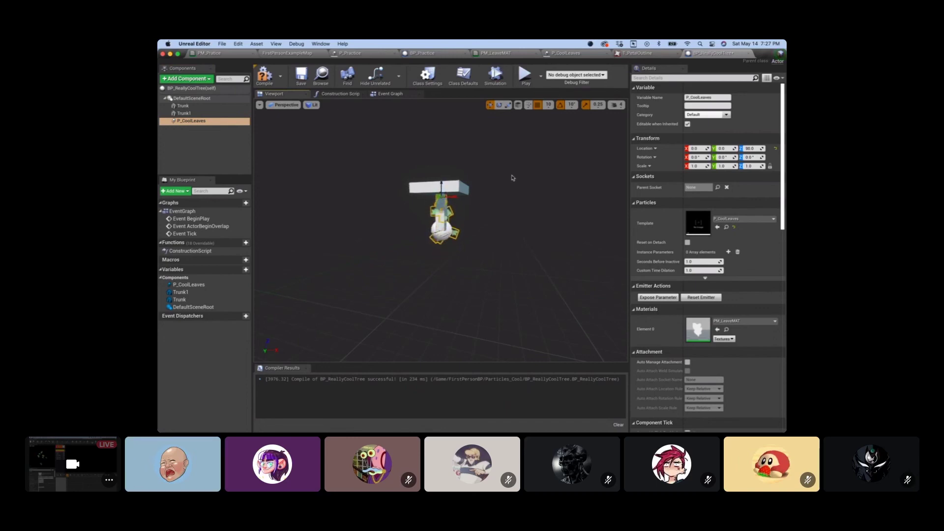
Recompile and save BP_ReallyCoolTree, then view the leaf-shedding tree on FirstPersonExampleMap.
{"action": "left_click", "coordinate": [303, 132]}
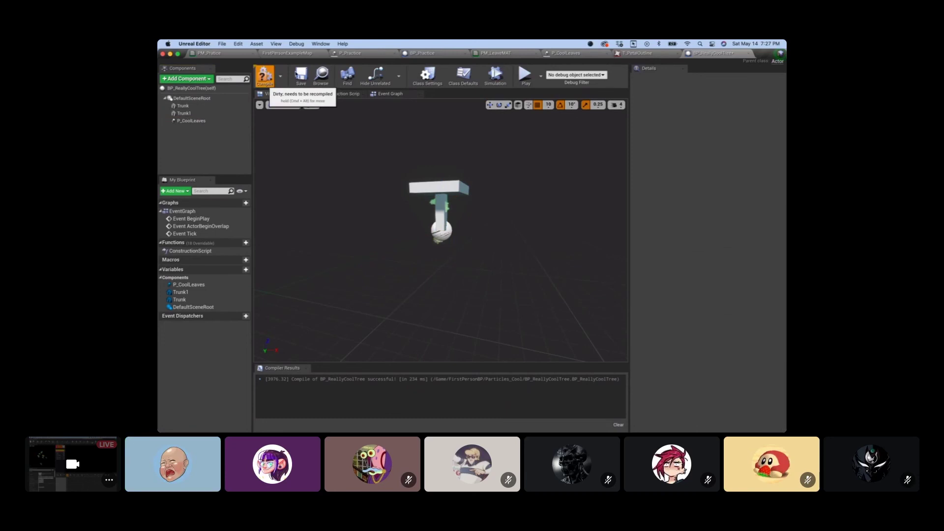
{"action": "left_click", "coordinate": [264, 75]}
{"action": "left_click", "coordinate": [302, 74]}
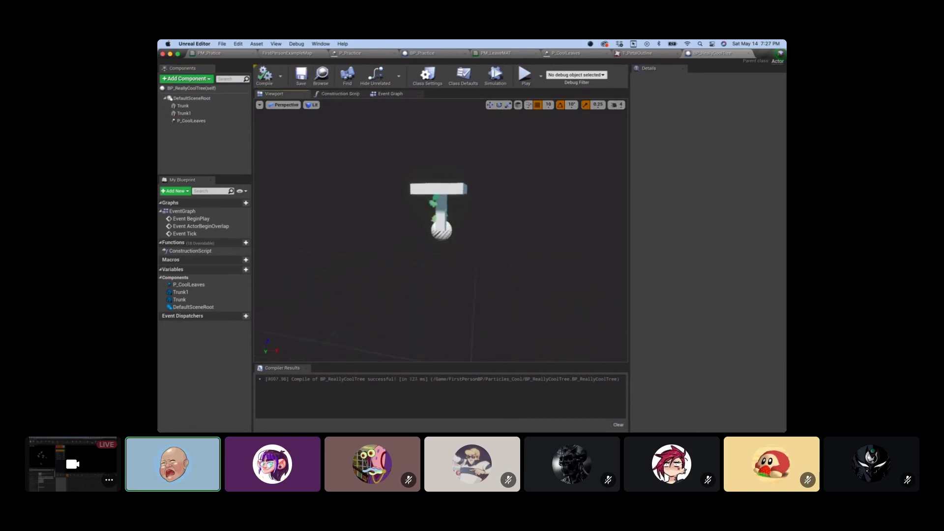
{"action": "scroll", "coordinate": [441, 231], "scroll_direction": "up", "scroll_amount": 5}
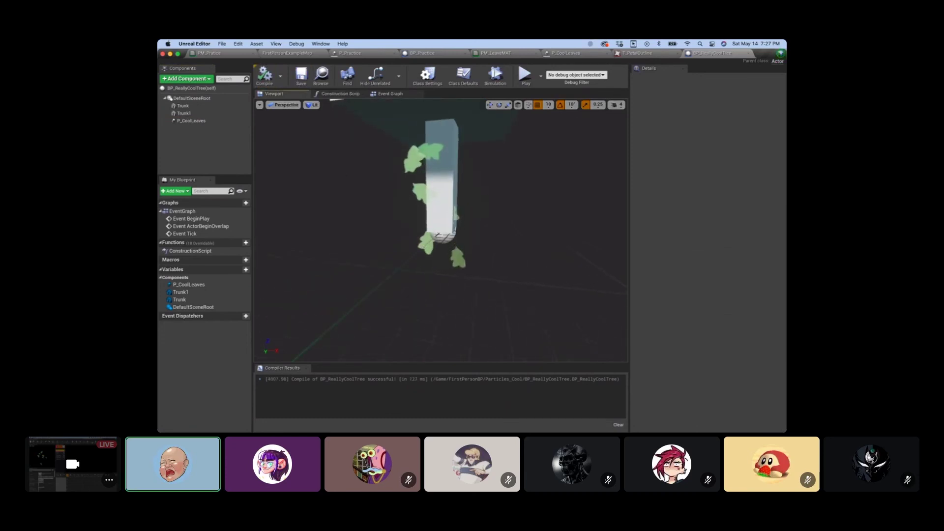
{"action": "left_click", "coordinate": [287, 53]}
Drag a BP_ReallyCoolTree instance from the Content Browser into the level beside the existing tree.
{"action": "left_click", "coordinate": [387, 352]}
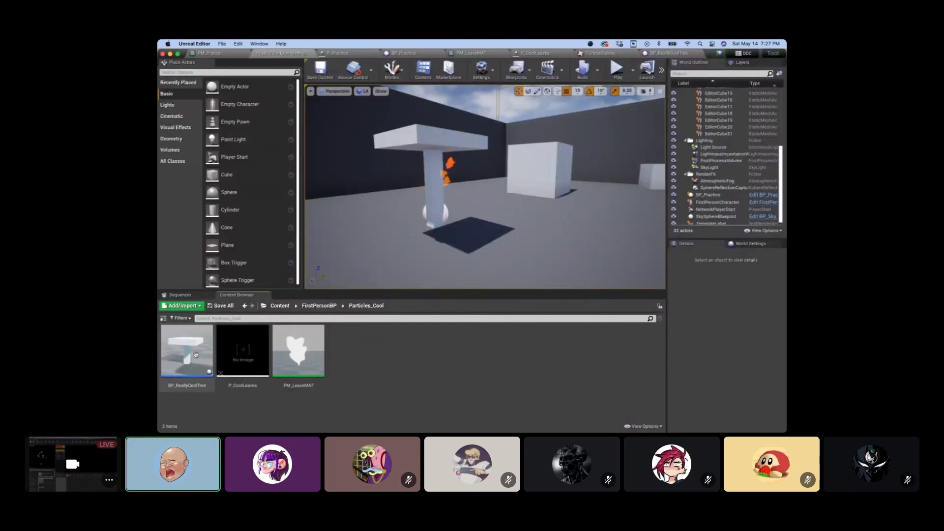
{"action": "scroll", "coordinate": [482, 187], "scroll_direction": "down", "scroll_amount": 5}
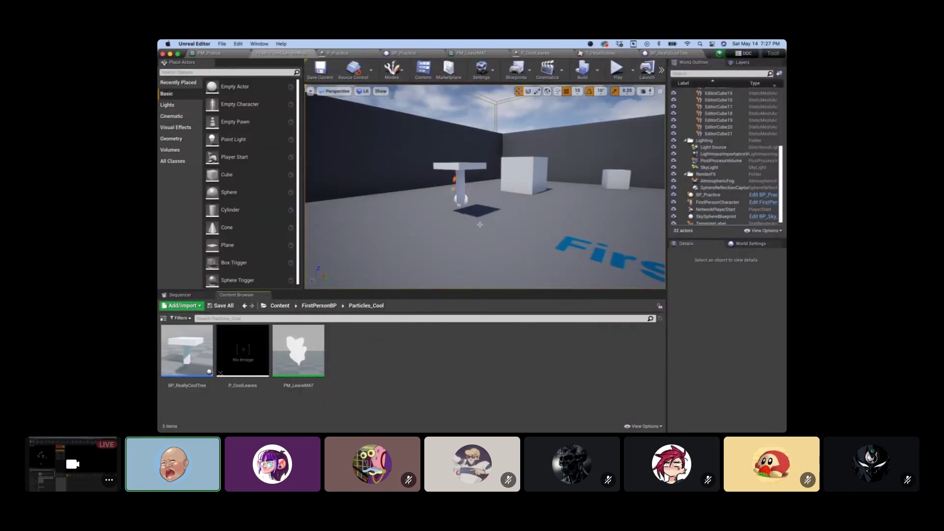
{"action": "left_click_drag", "start_coordinate": [210, 352], "coordinate": [503, 222]}
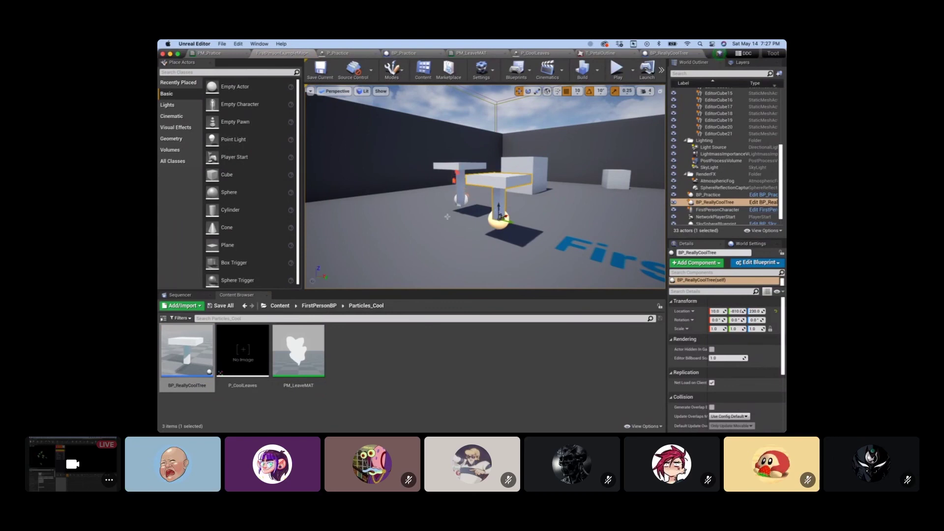
{"action": "right_click_drag", "start_coordinate": [440, 220], "coordinate": [439, 220]}
Play the level and walk forward to the placed tree to watch its green leaves fall.
{"action": "left_click", "coordinate": [618, 70]}
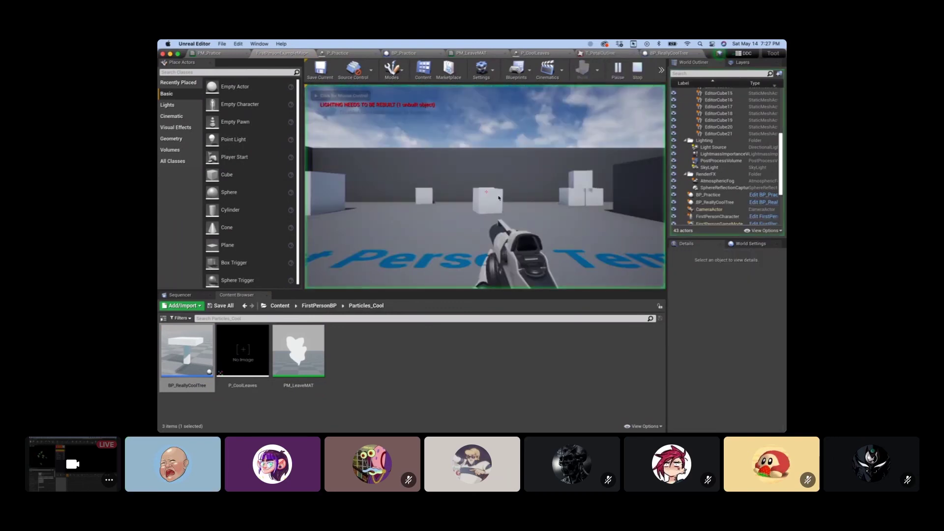
{"action": "key", "text": "w"}
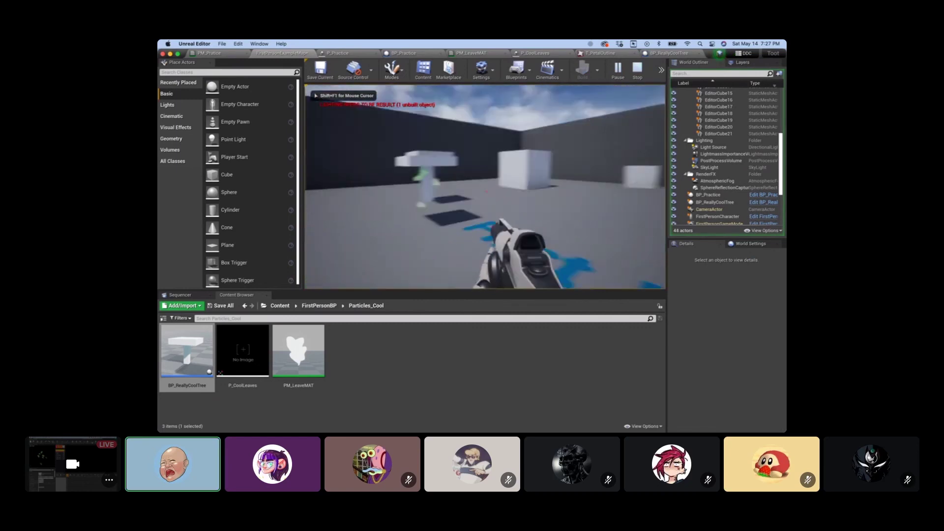
{"action": "key", "text": "w"}
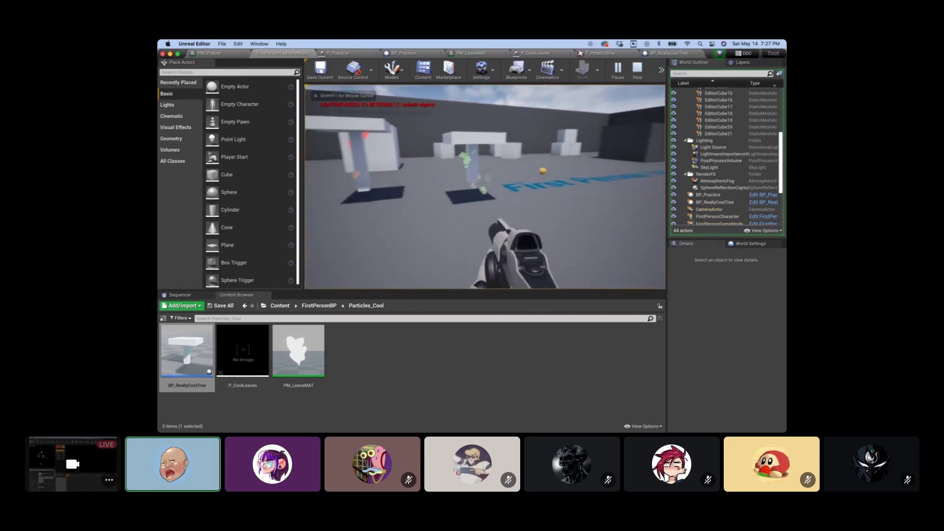
{"action": "key", "text": "w"}
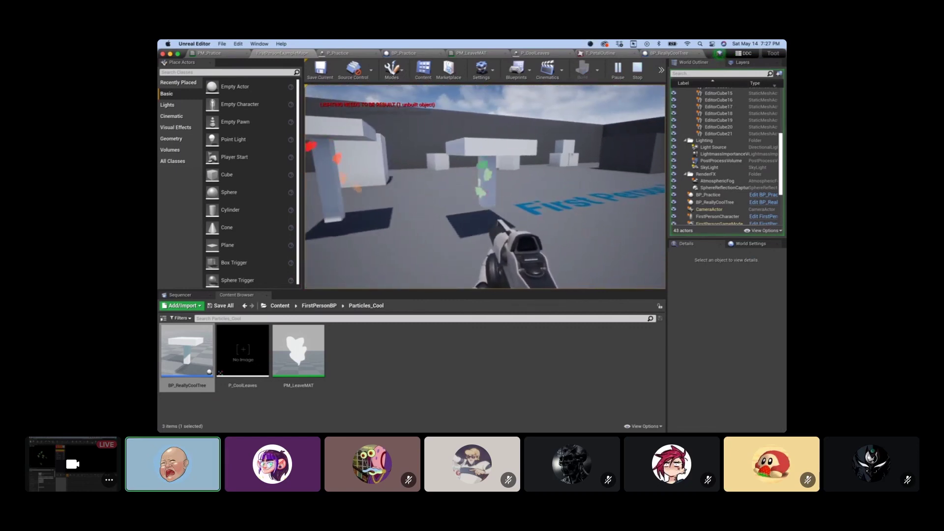